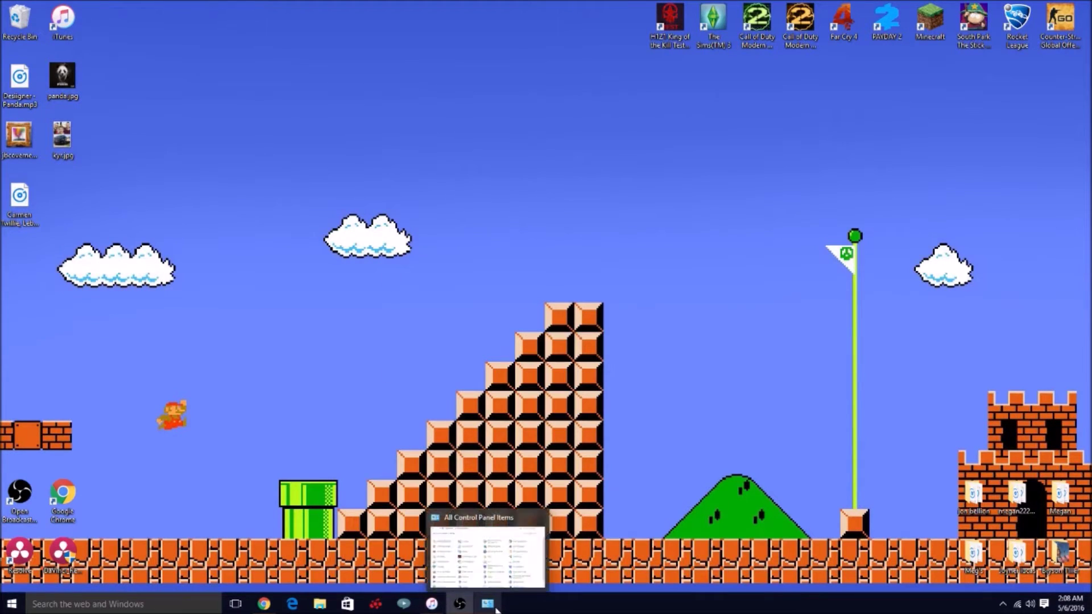
Step: Open File Explorer Options from Control Panel, found by searching 'con' in the taskbar
left_click(85, 605)
type("con")
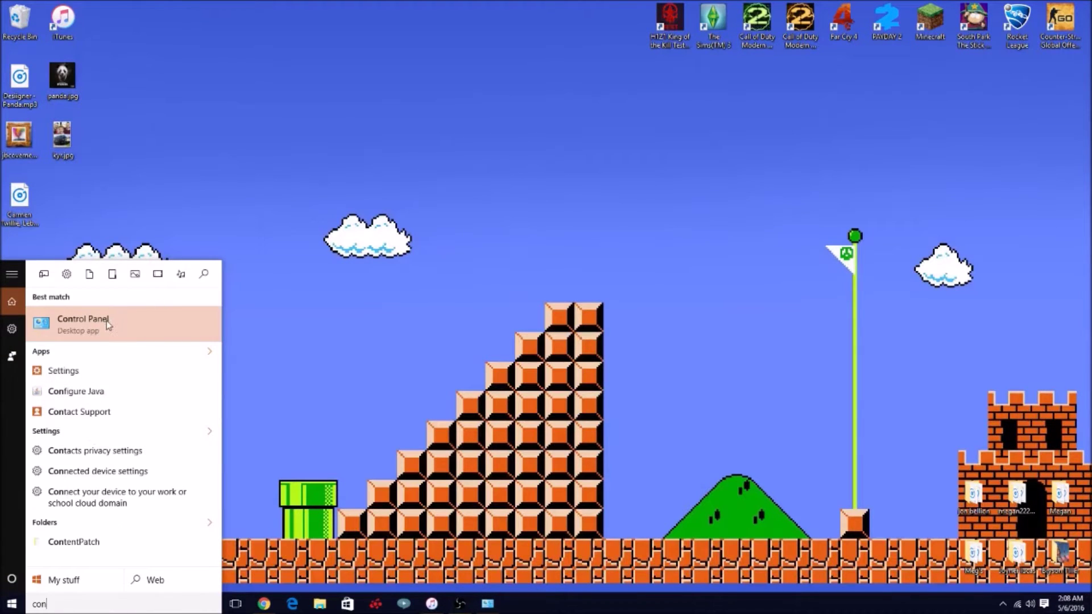
key("Return")
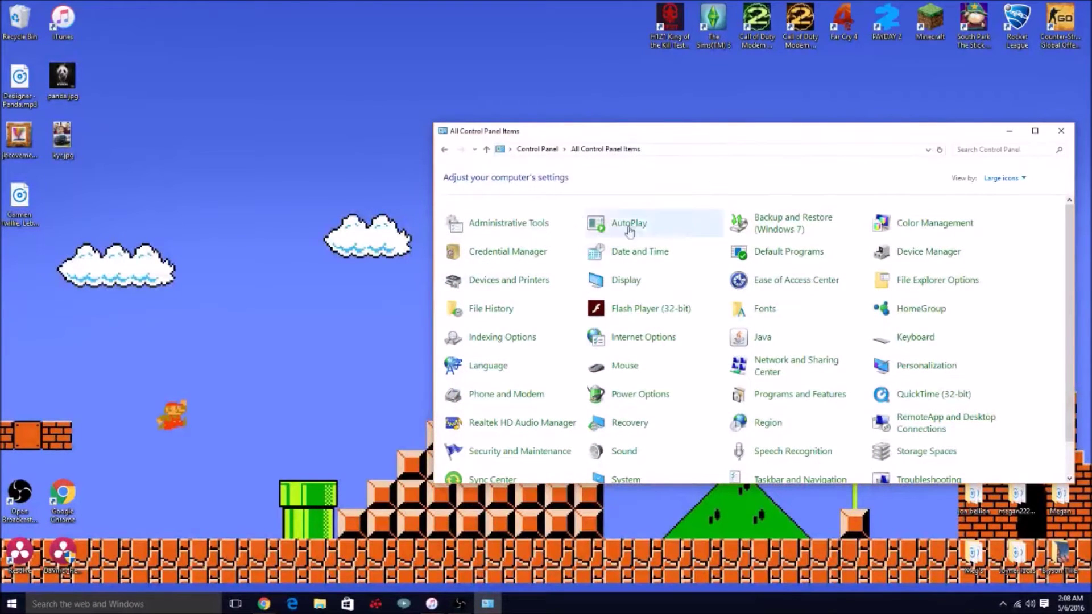
left_click(564, 149)
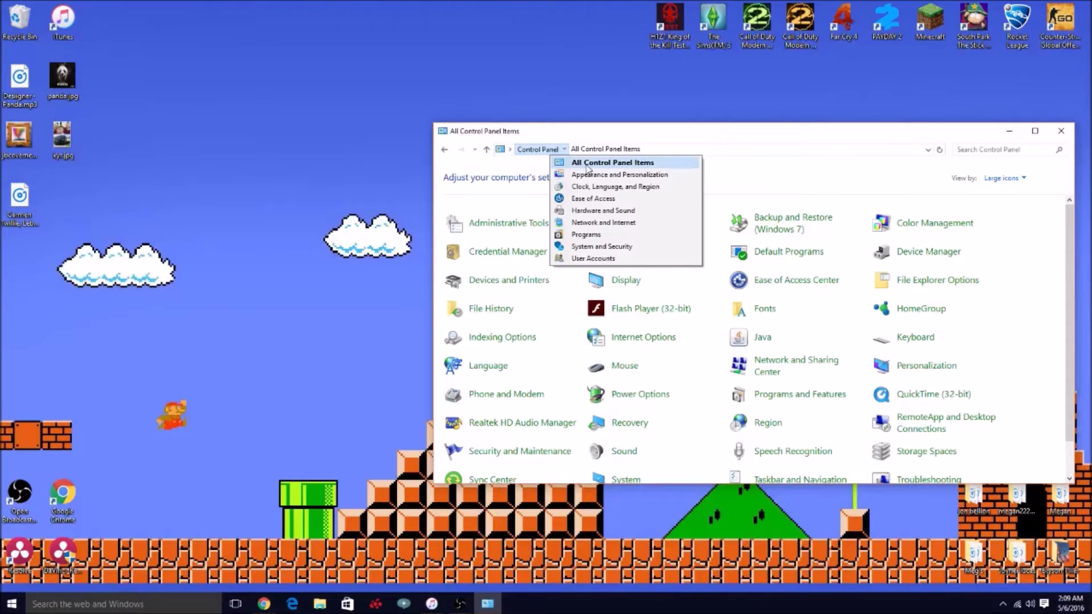
left_click(587, 164)
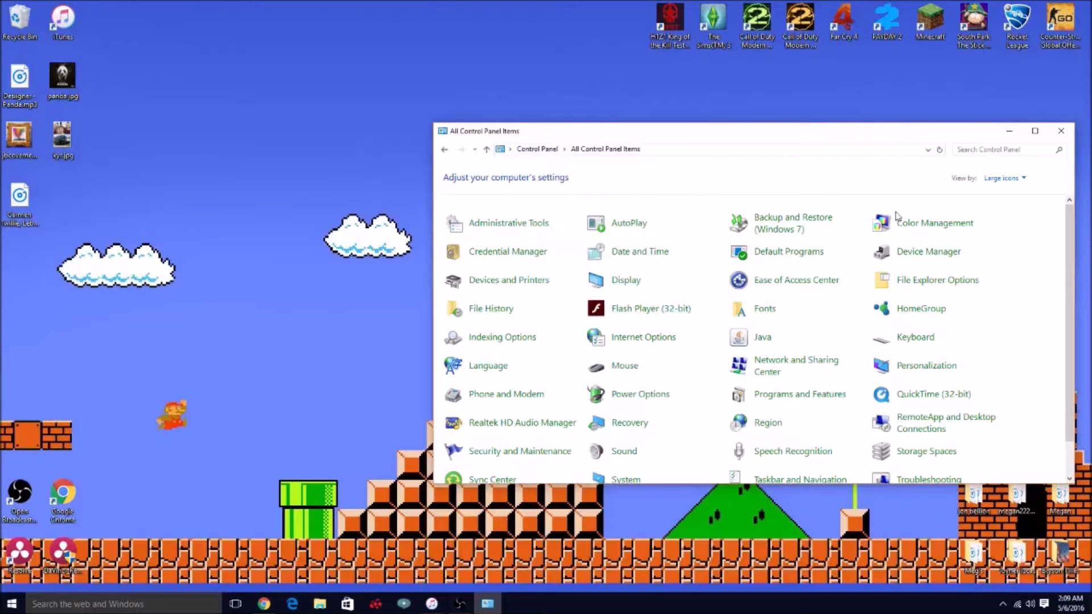
left_click(934, 285)
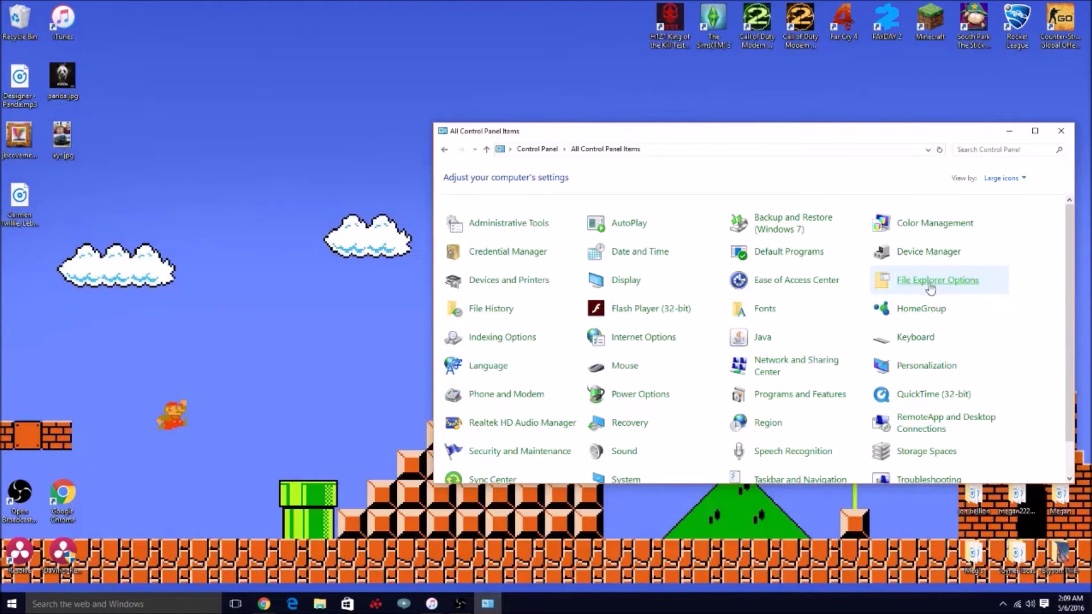
Step: Uncheck 'Hide extensions for known file types' on the View tab, apply, and close the dialog
left_click(135, 117)
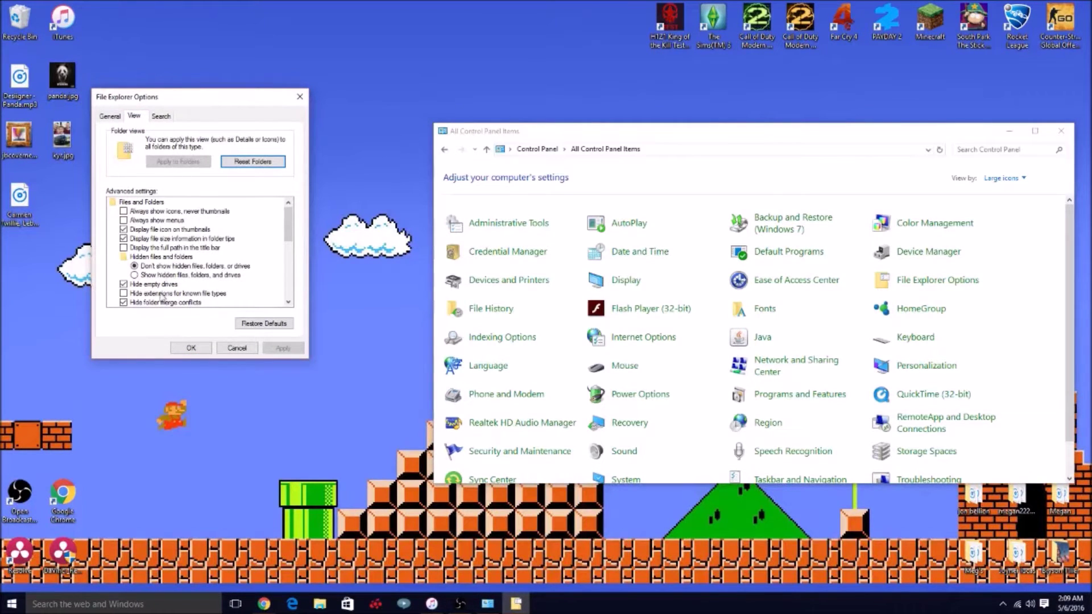
scroll(157, 293, "down", 1)
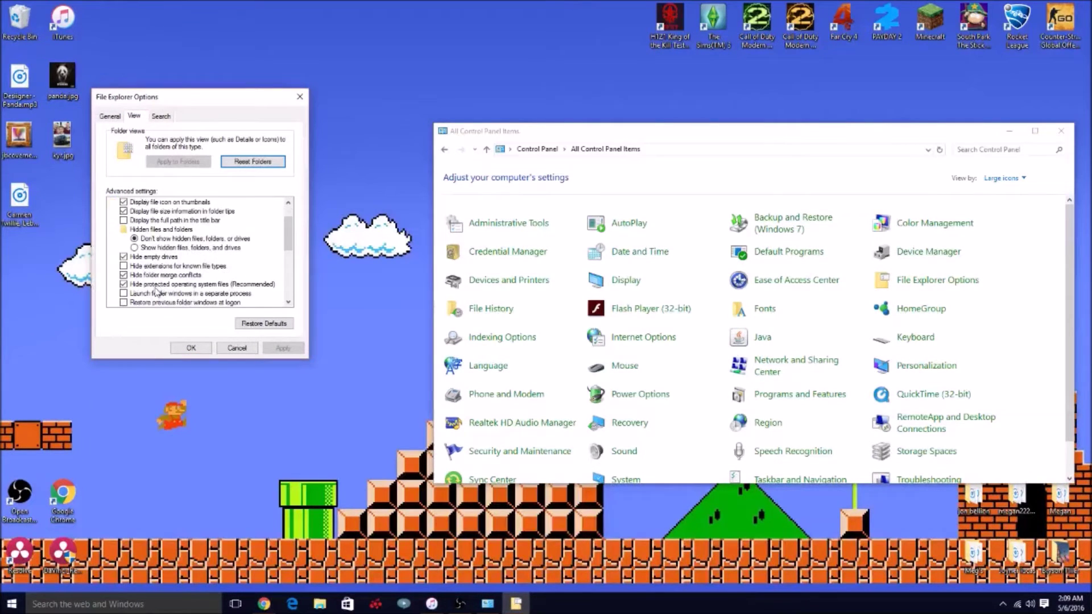
left_click(123, 267)
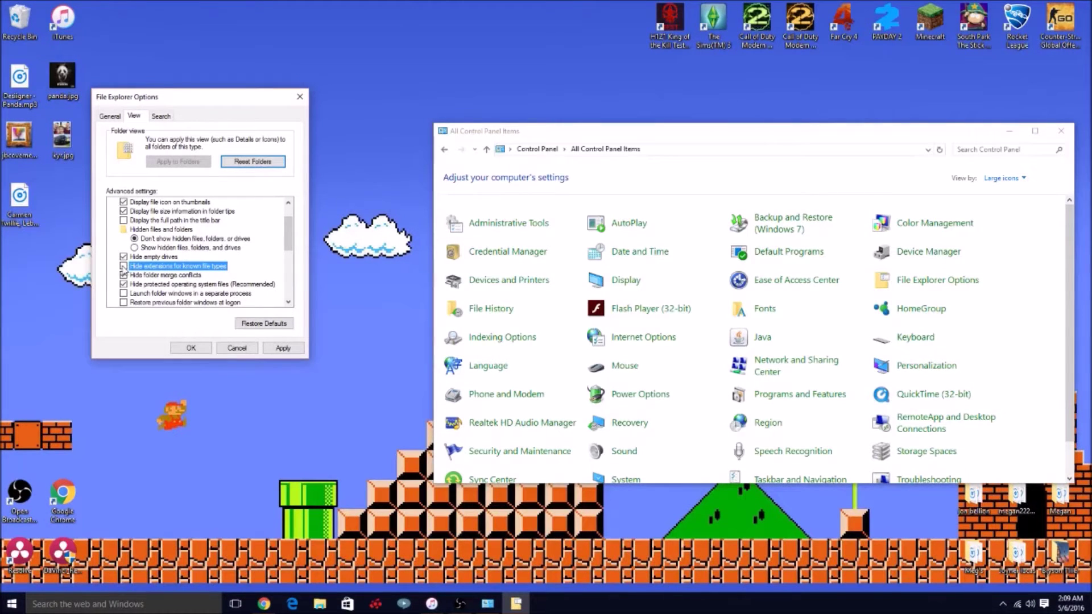
left_click(282, 349)
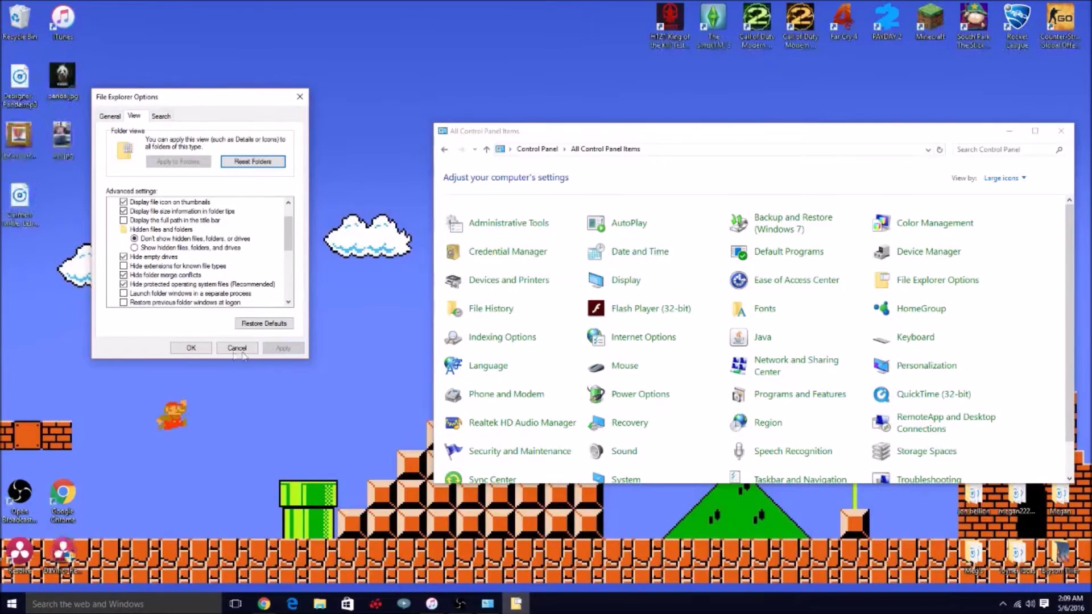
left_click(202, 349)
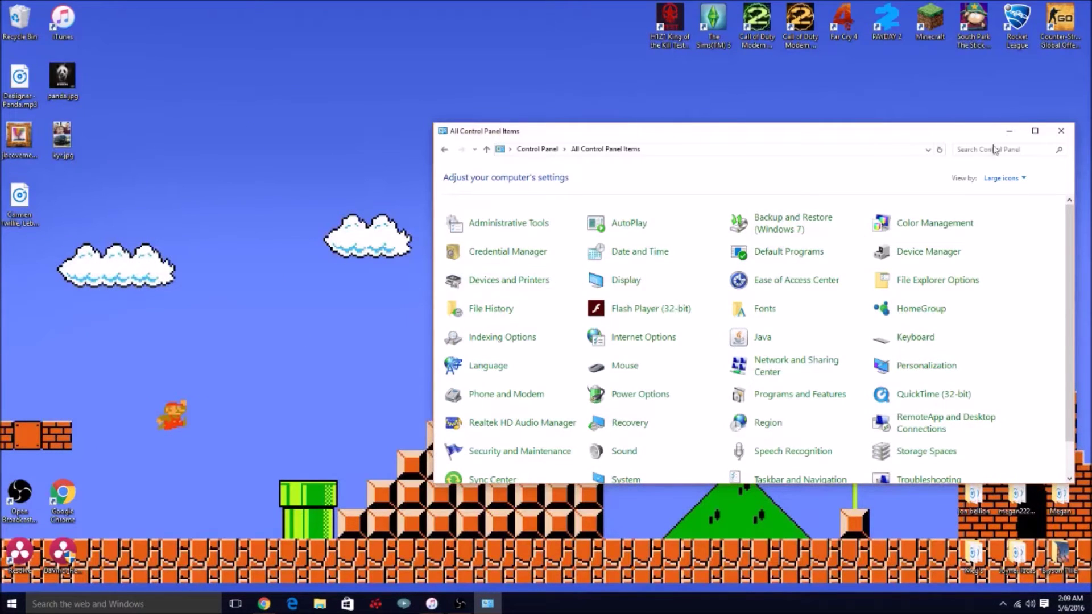
left_click(1009, 130)
Step: Play the Circle Of Life video from 0:00 to 0:06, then minimize Chrome
left_click(263, 604)
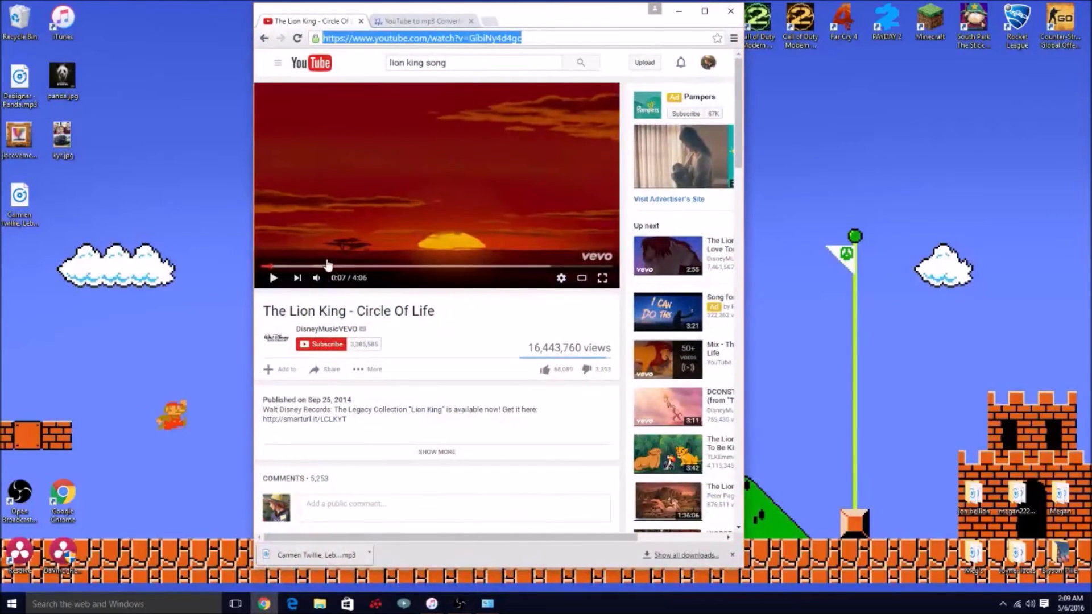
left_click(267, 266)
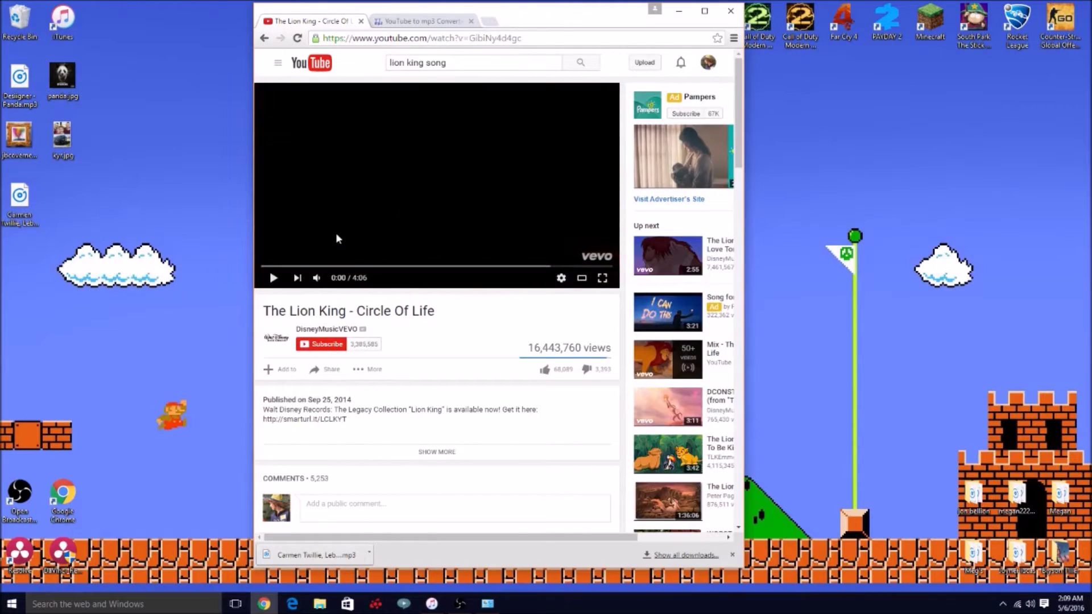
left_click(356, 228)
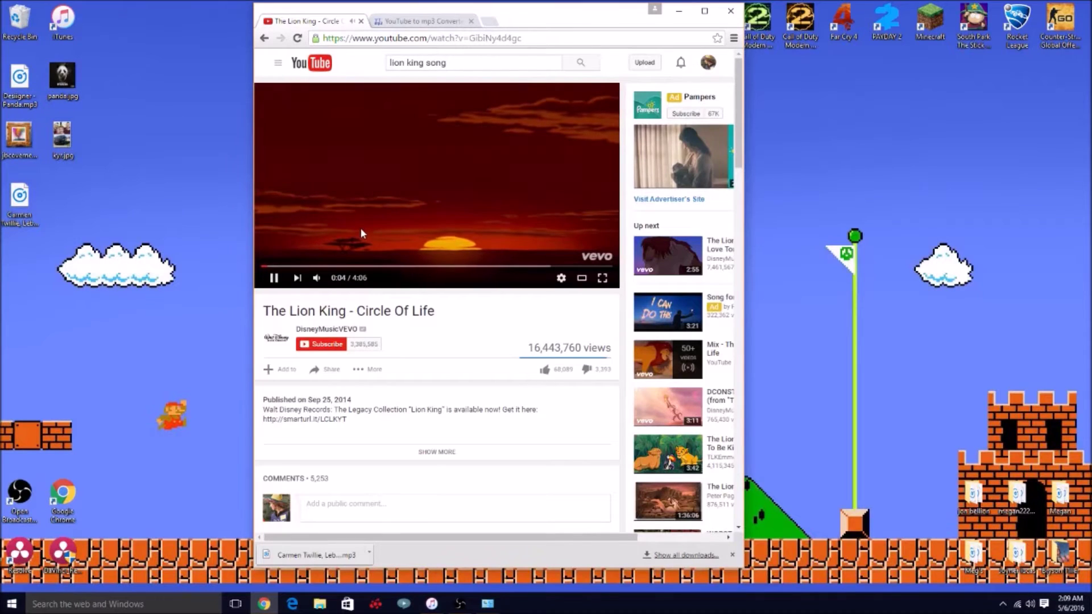
left_click(360, 227)
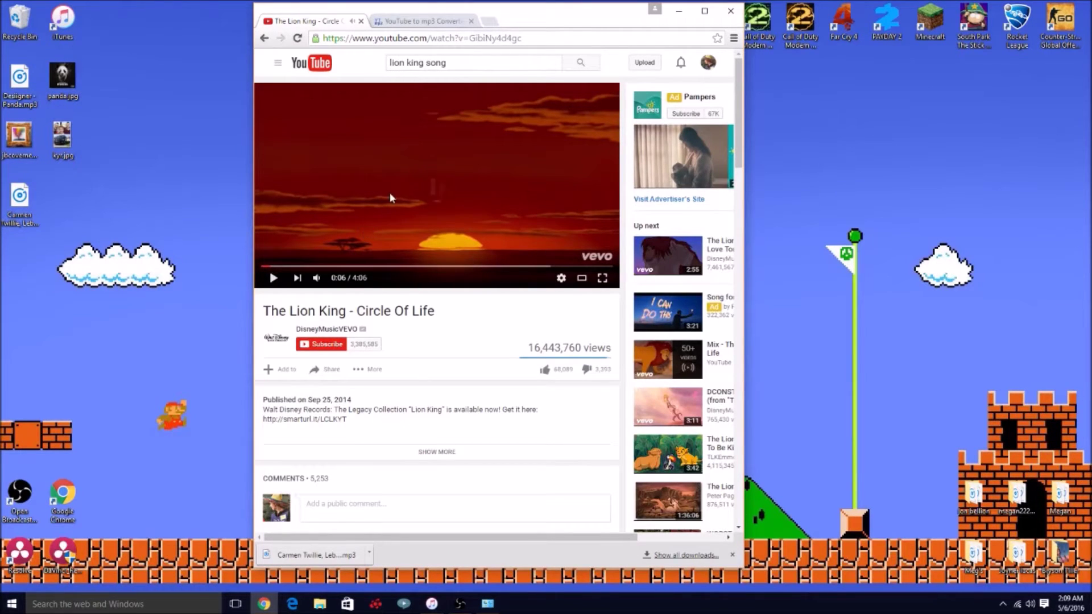
left_click(678, 10)
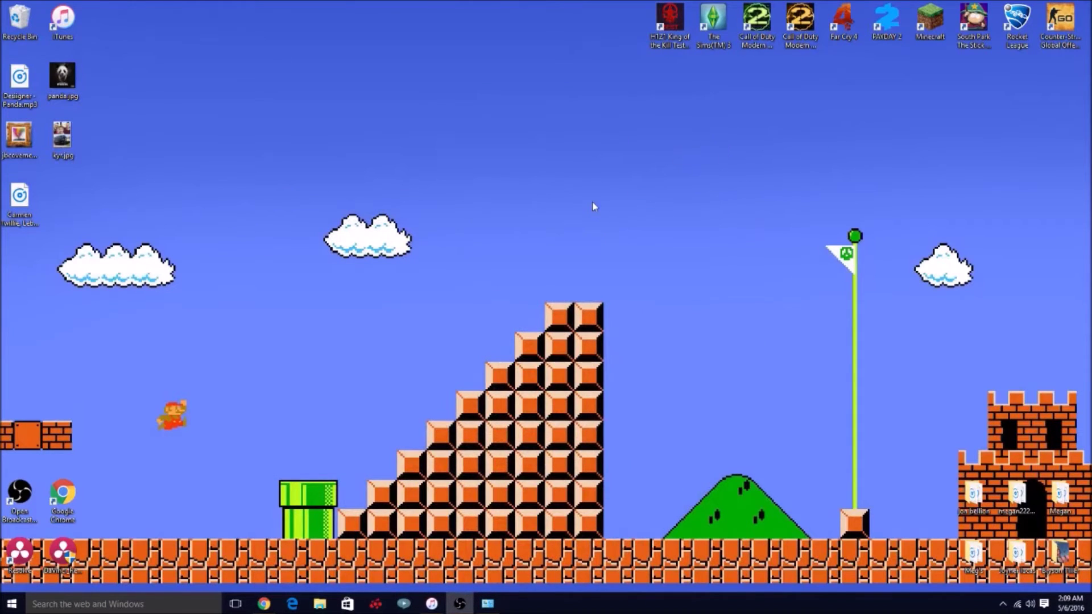
Step: Restore the iTunes window, move it to the right half, and show the ringtones playlist
left_click(432, 604)
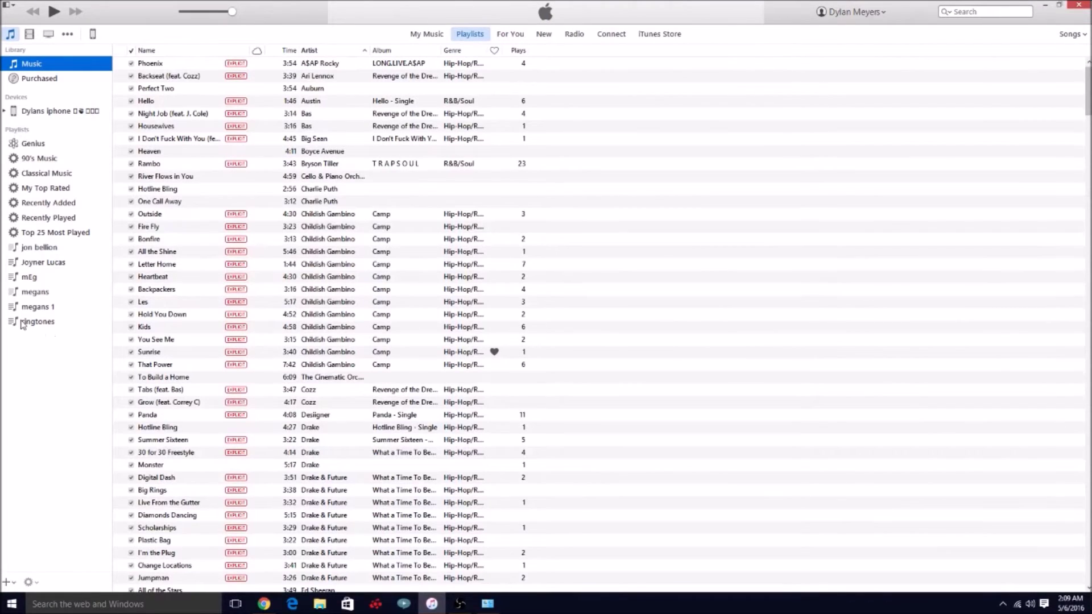
left_click(1059, 8)
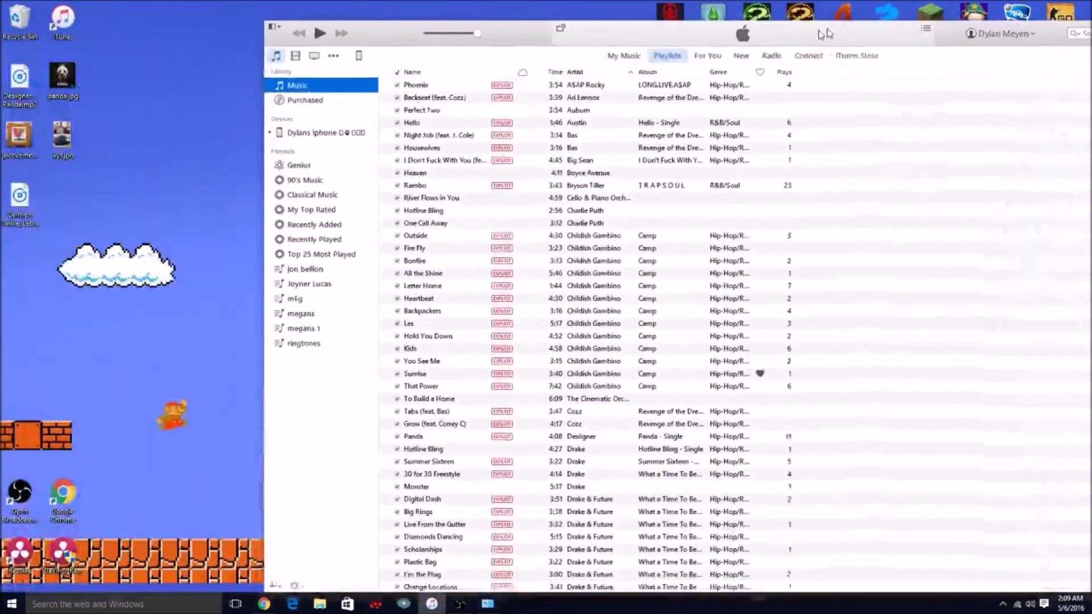
mouse_move(554, 26)
left_mouse_down()
mouse_move(845, 33)
mouse_move(996, 17)
left_mouse_up()
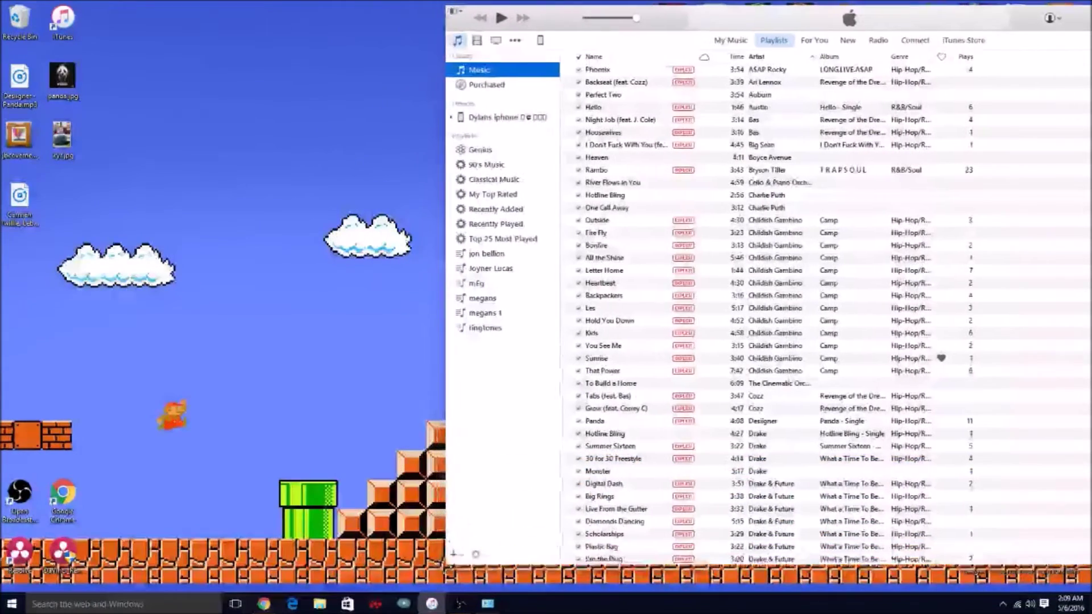
left_click(490, 332)
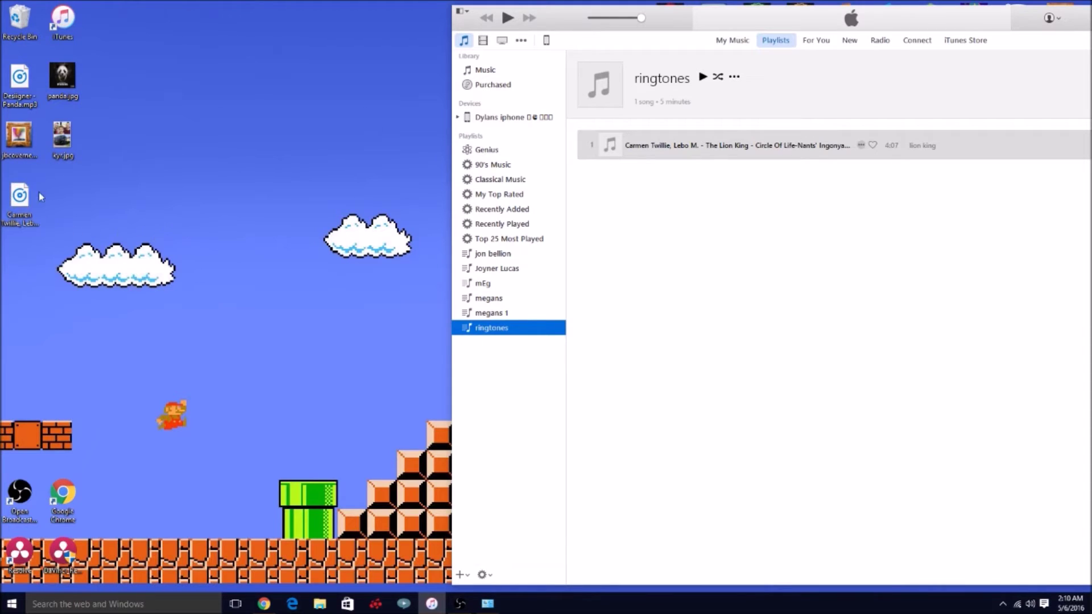
Step: Try adding the desktop Lion King mp3 to ringtones and dismiss the duplicate song warning
left_click(31, 207)
left_click_drag(31, 208, 615, 224)
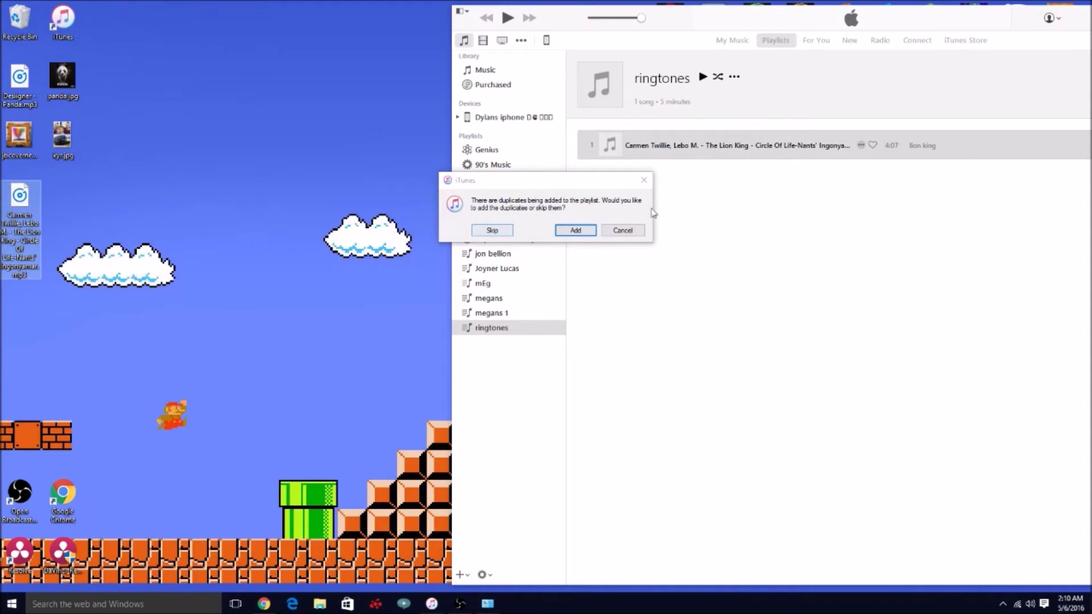
left_click(645, 180)
Step: Rename the desktop mp3 by appending 'araaaaaa' and add it to ringtones as a second song
right_click(5, 203)
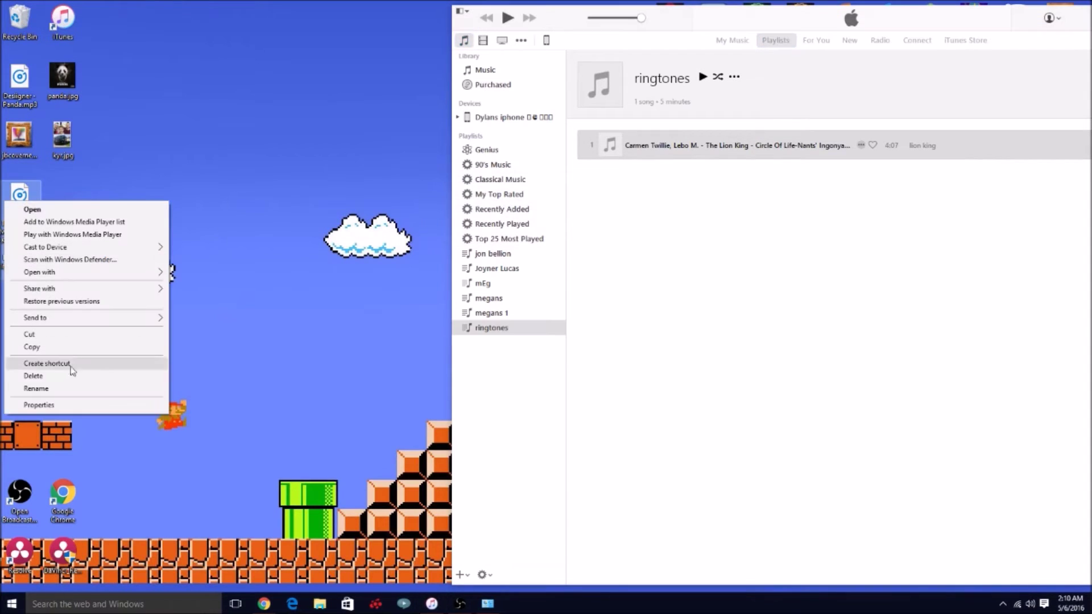
left_click(52, 389)
left_click(35, 278)
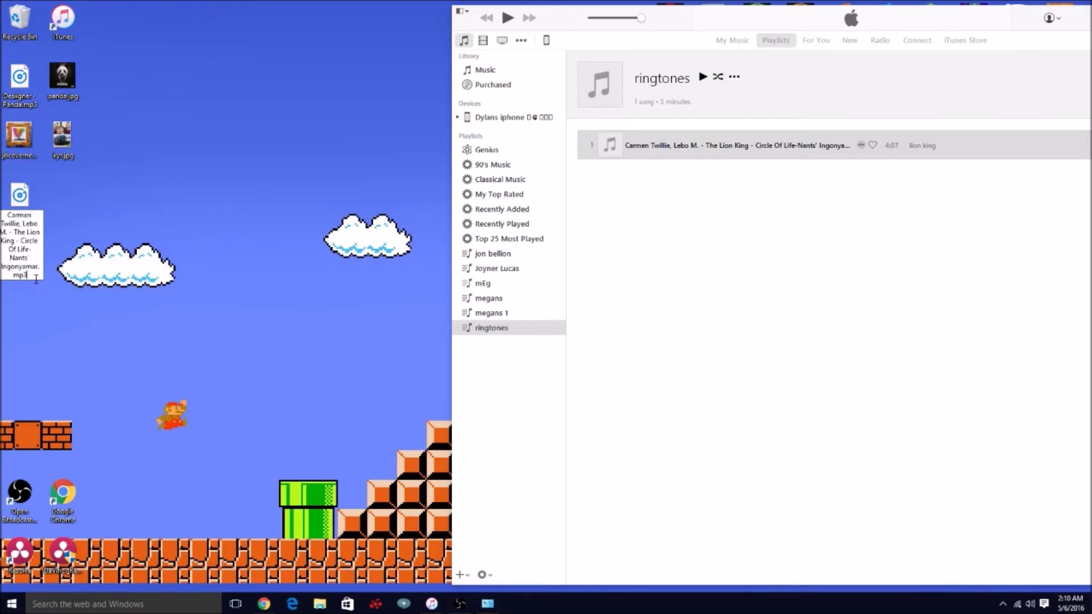
type("araaaaaa")
key("Return")
left_click_drag(35, 214, 732, 273)
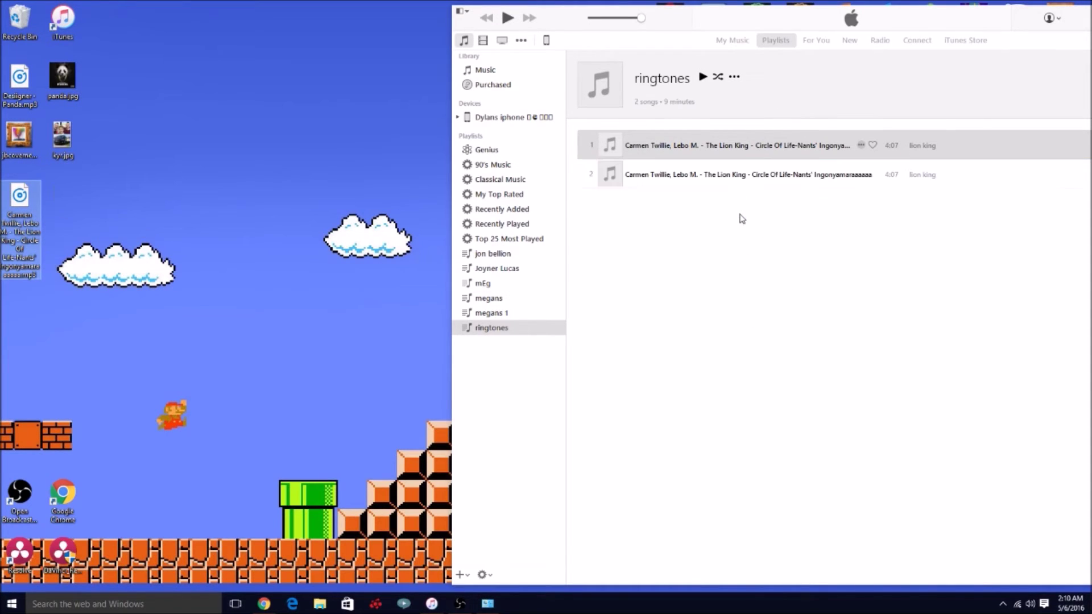
left_click(811, 174)
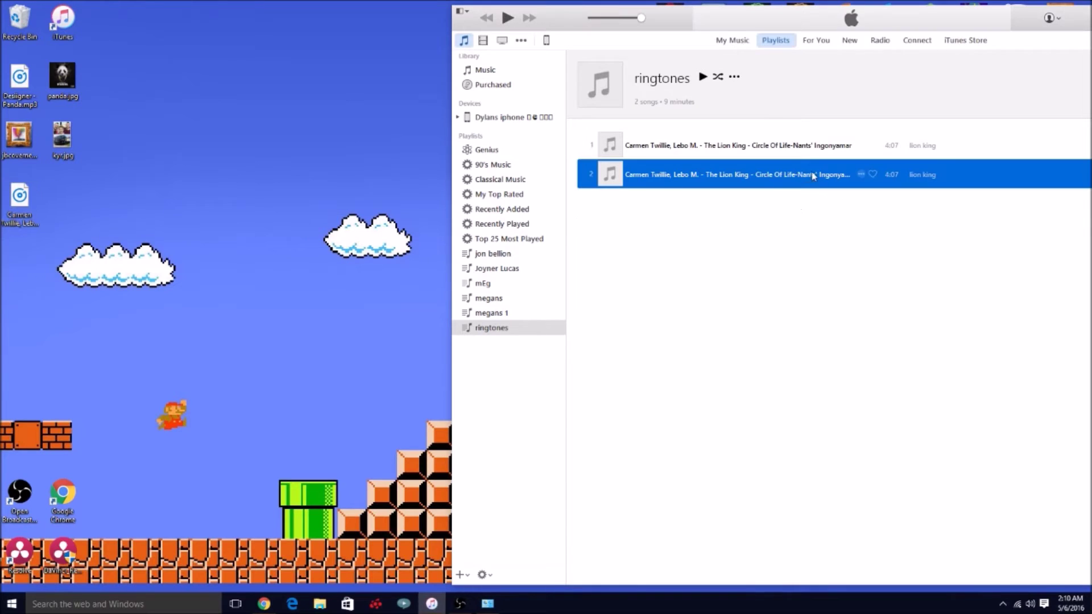
Step: In the second song's Get Info Options, set start to 0:00 and stop to 15 seconds
right_click(710, 181)
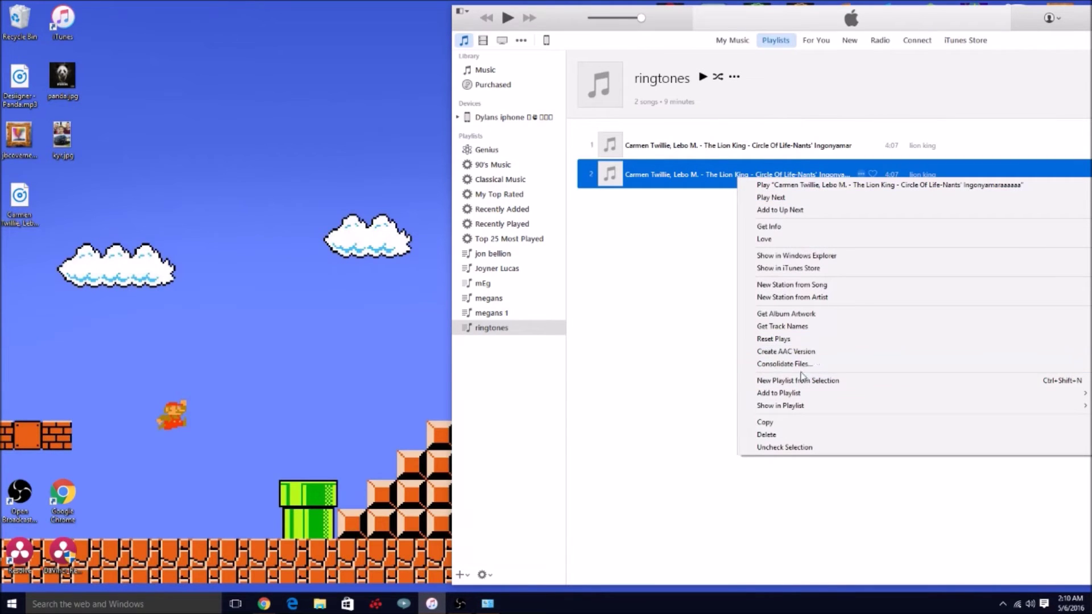
left_click(768, 226)
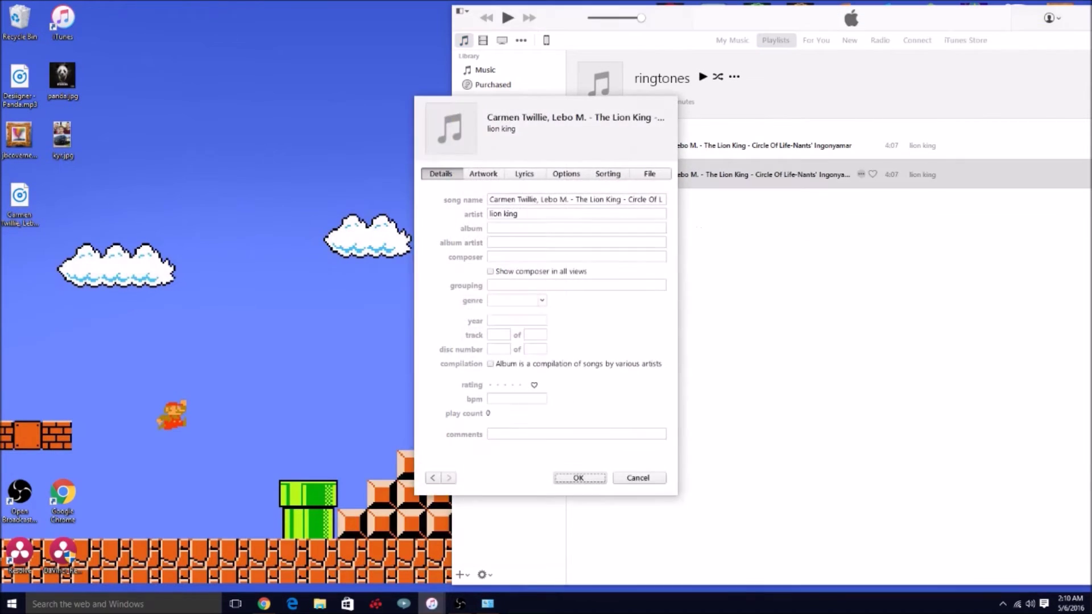
left_click(563, 175)
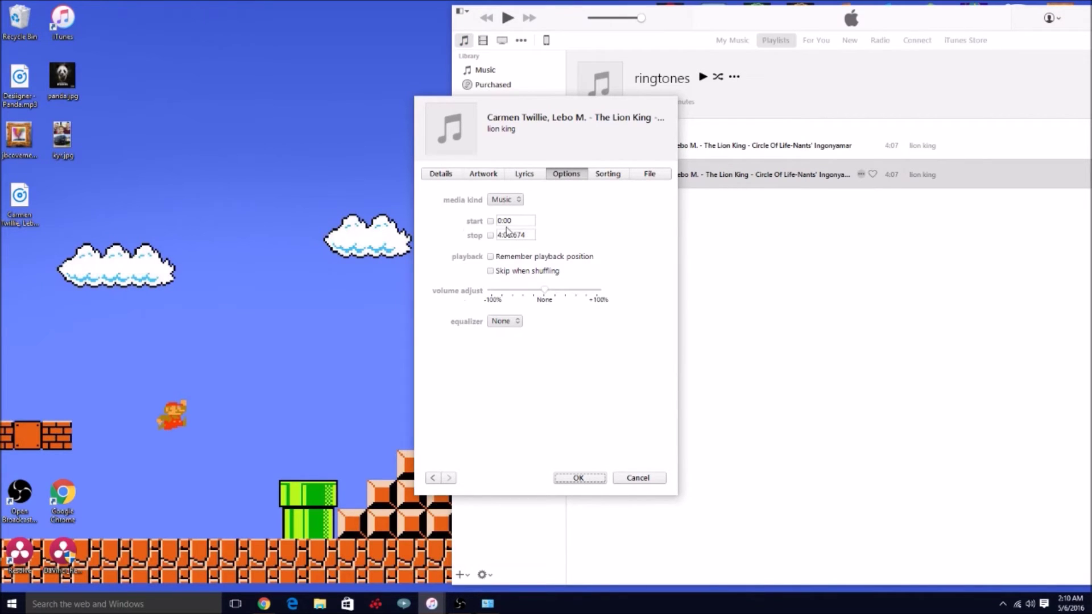
left_click(490, 221)
left_click_drag(532, 235, 471, 239)
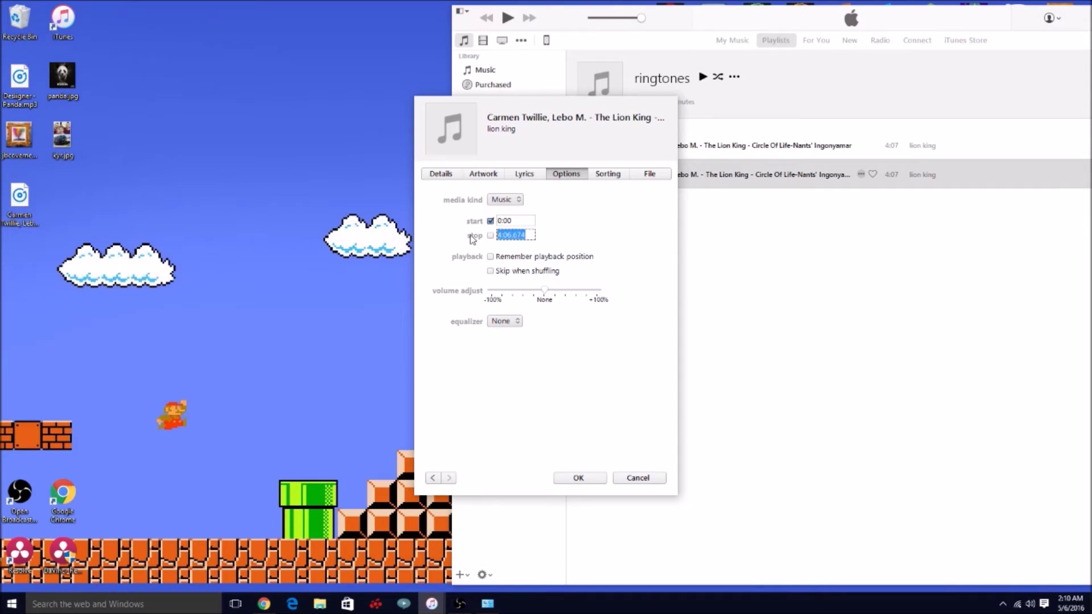
key("BackSpace")
left_click(589, 480)
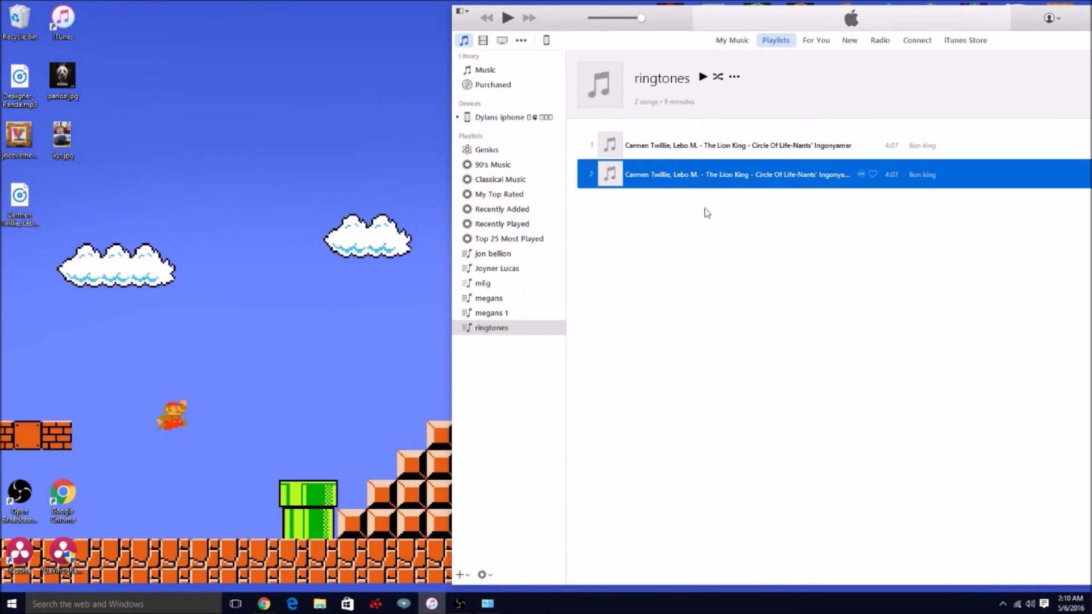
Step: Briefly play the trimmed second Lion King track, then create its AAC version
double_click(721, 174)
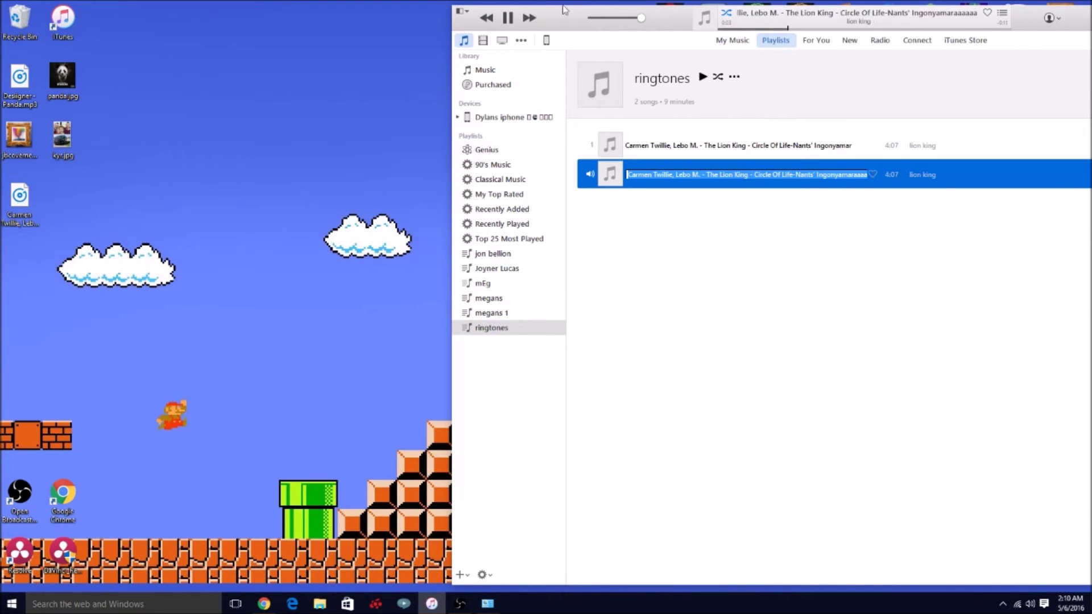
left_click(508, 17)
right_click(673, 177)
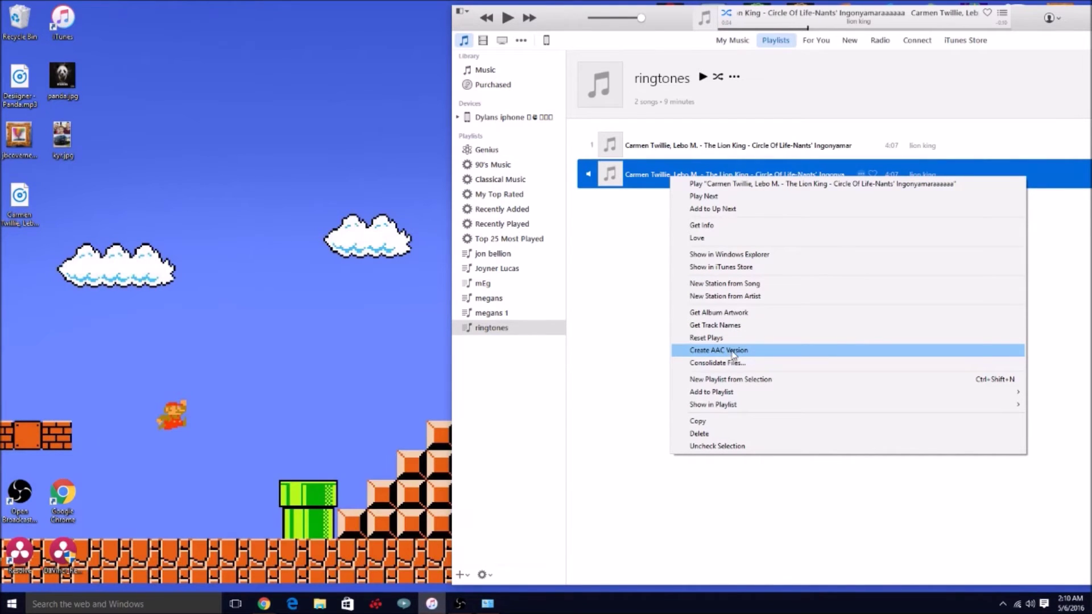
left_click(759, 354)
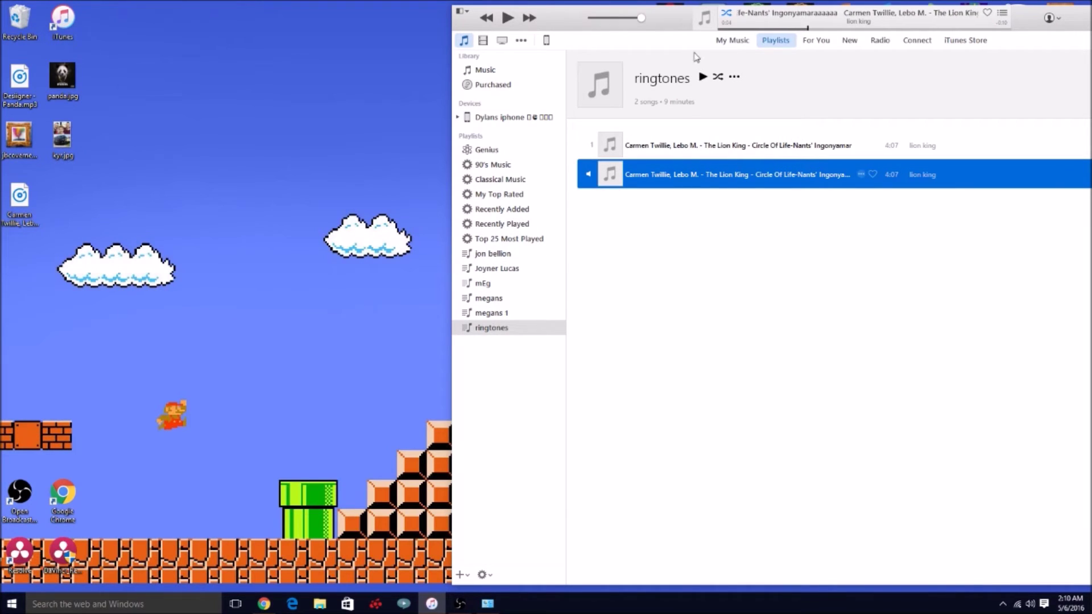
left_click(820, 236)
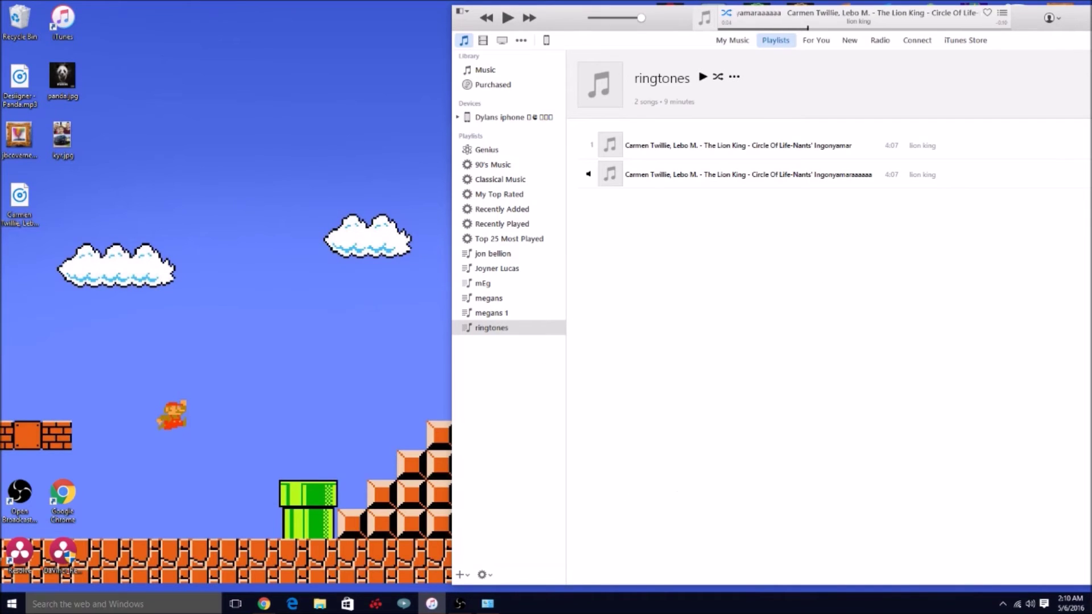
Step: Open This PC and go to Music > iTunes > iTunes Media
left_click(79, 603)
type("this")
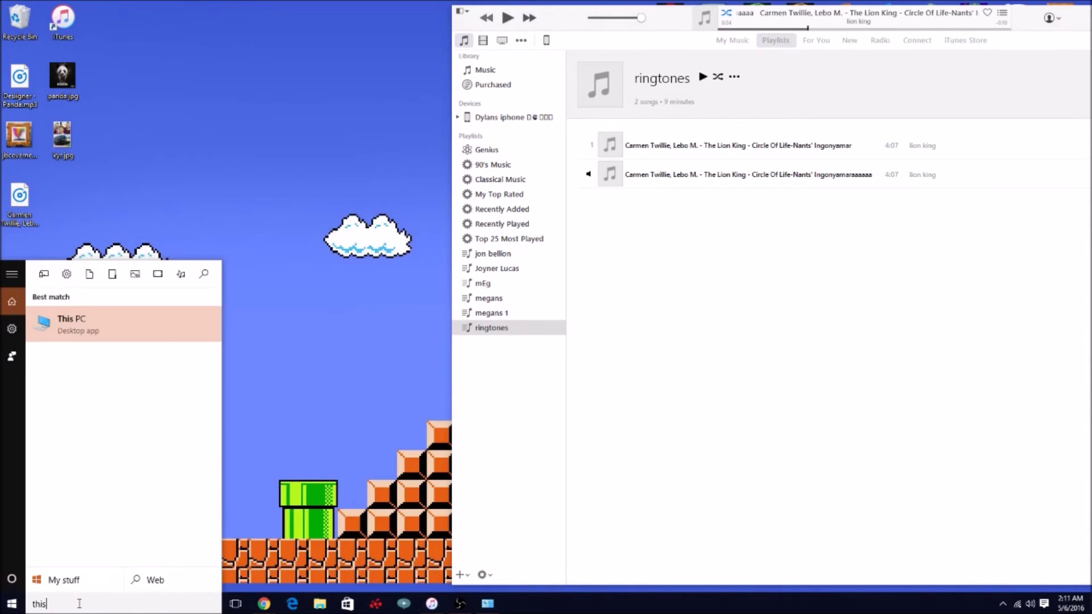
left_click(73, 320)
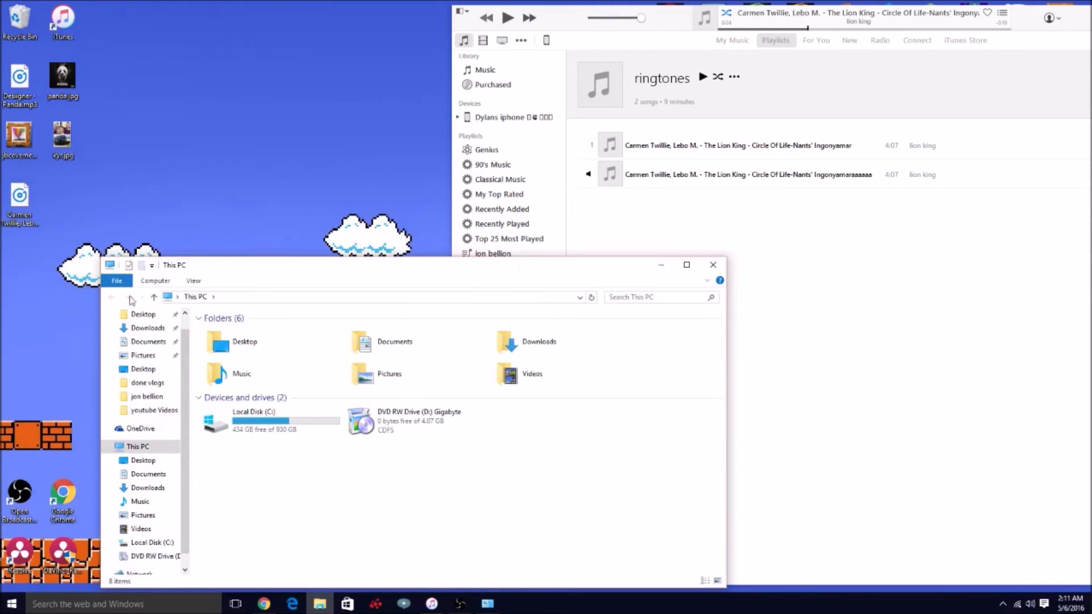
double_click(280, 375)
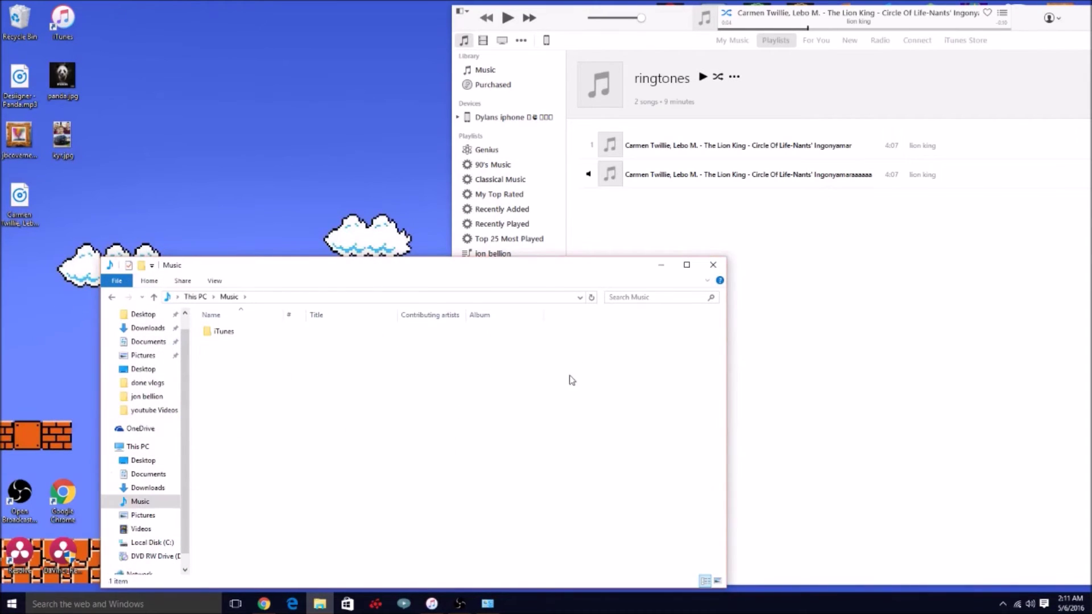
double_click(247, 338)
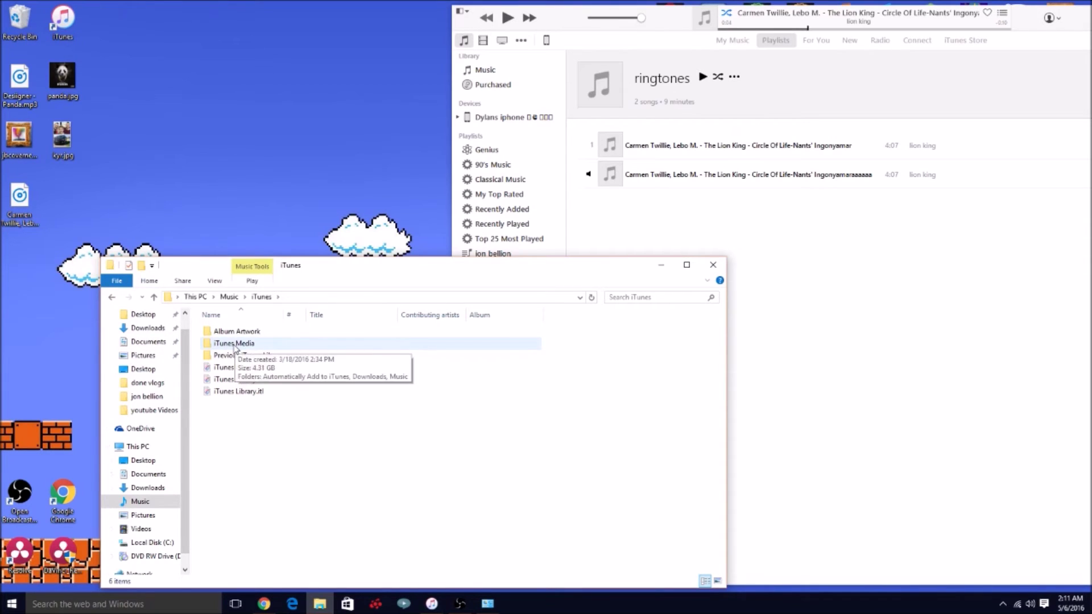
double_click(236, 345)
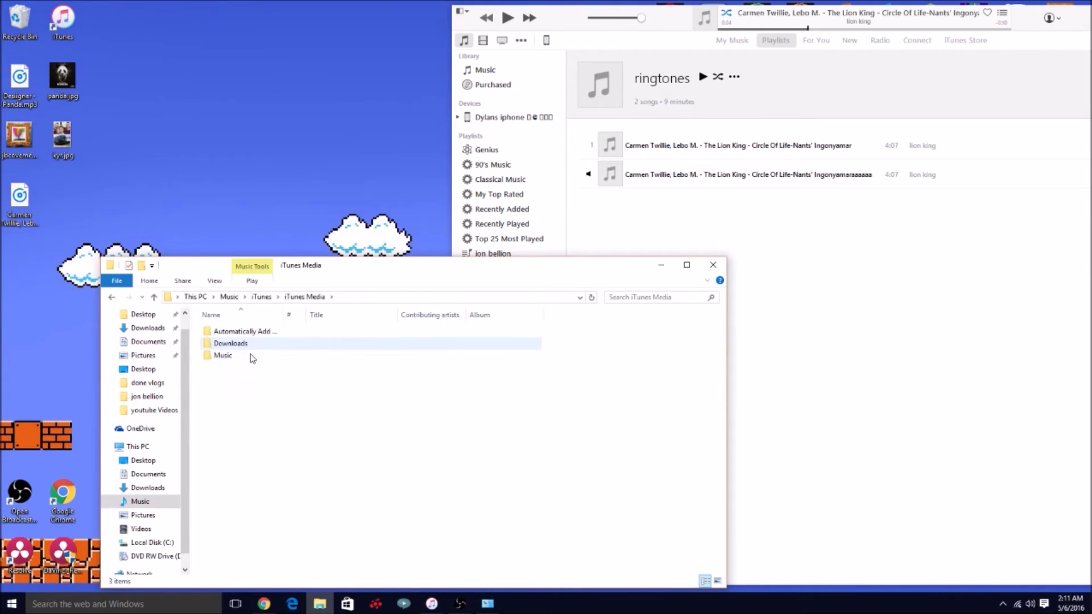
Step: Go from iTunes Media through Music and lion king into Unknown Album
left_click(249, 345)
double_click(249, 347)
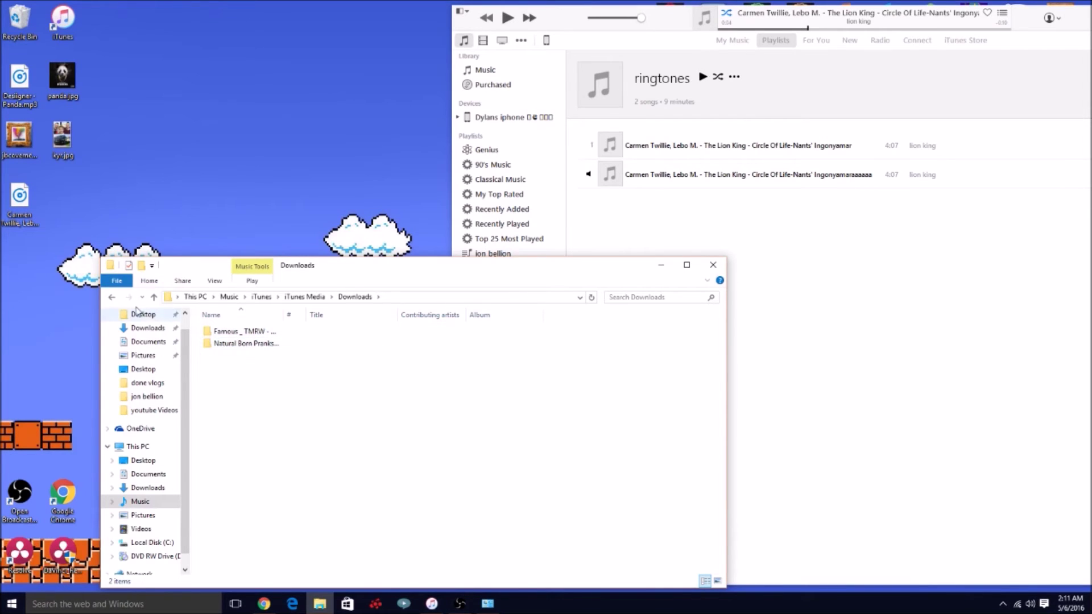
left_click(112, 296)
double_click(243, 357)
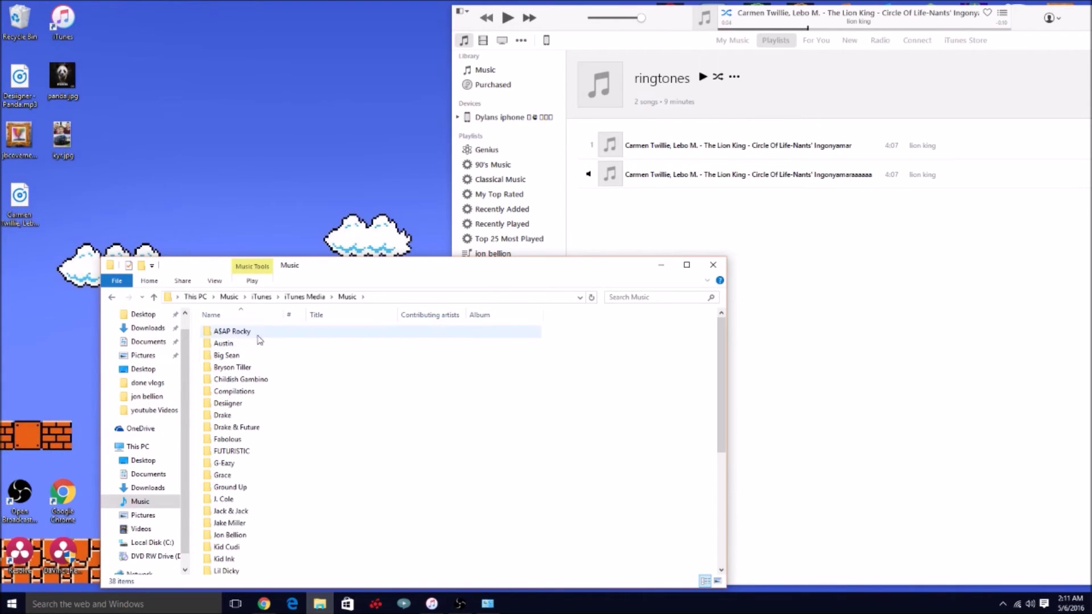
scroll(290, 505, "down", 1)
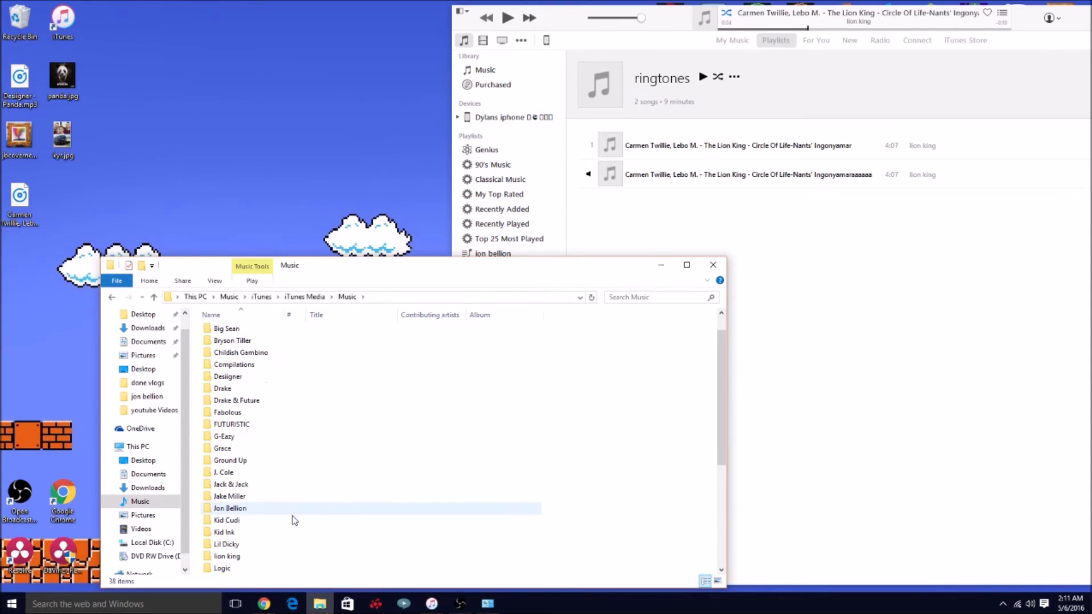
double_click(246, 559)
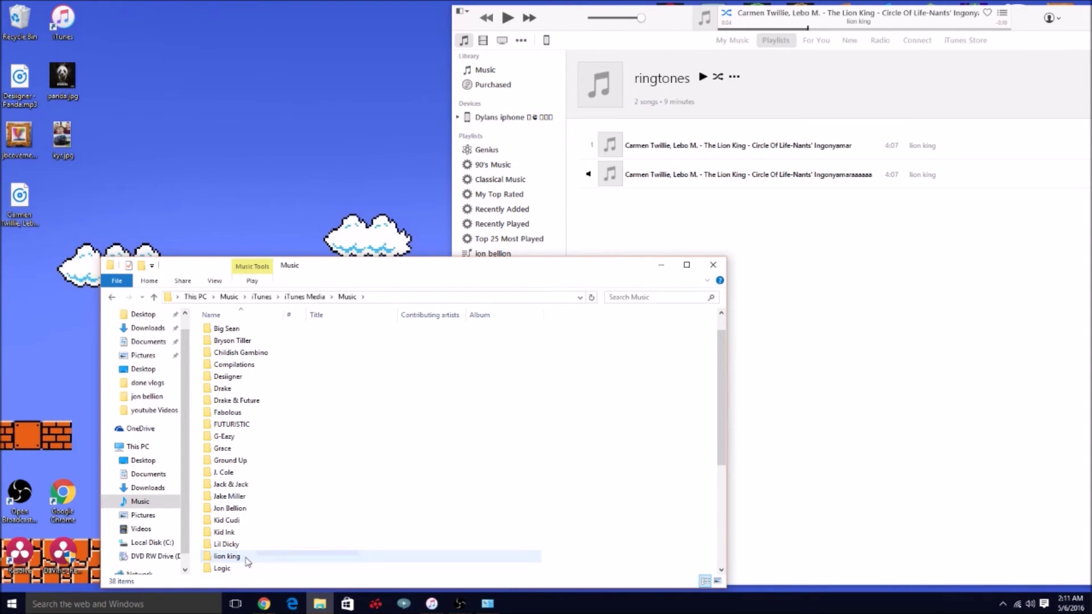
left_click(111, 297)
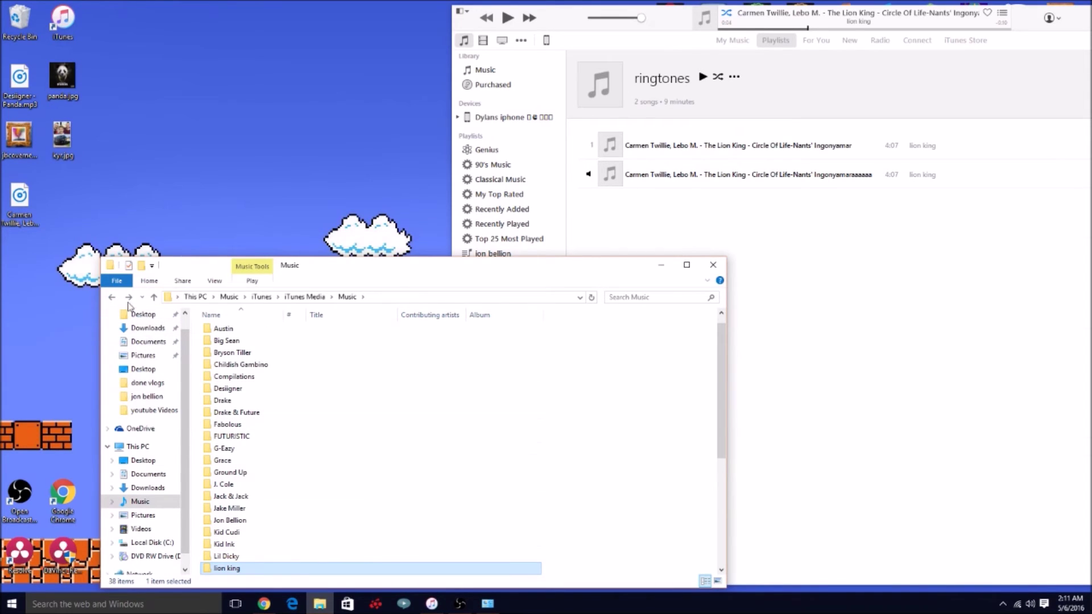
double_click(252, 567)
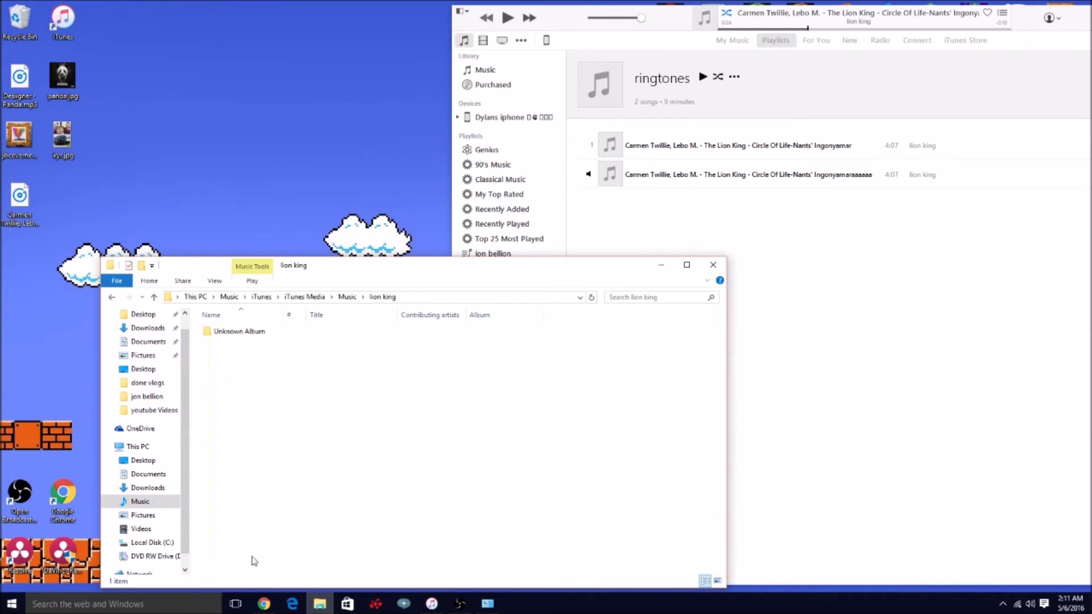
double_click(264, 338)
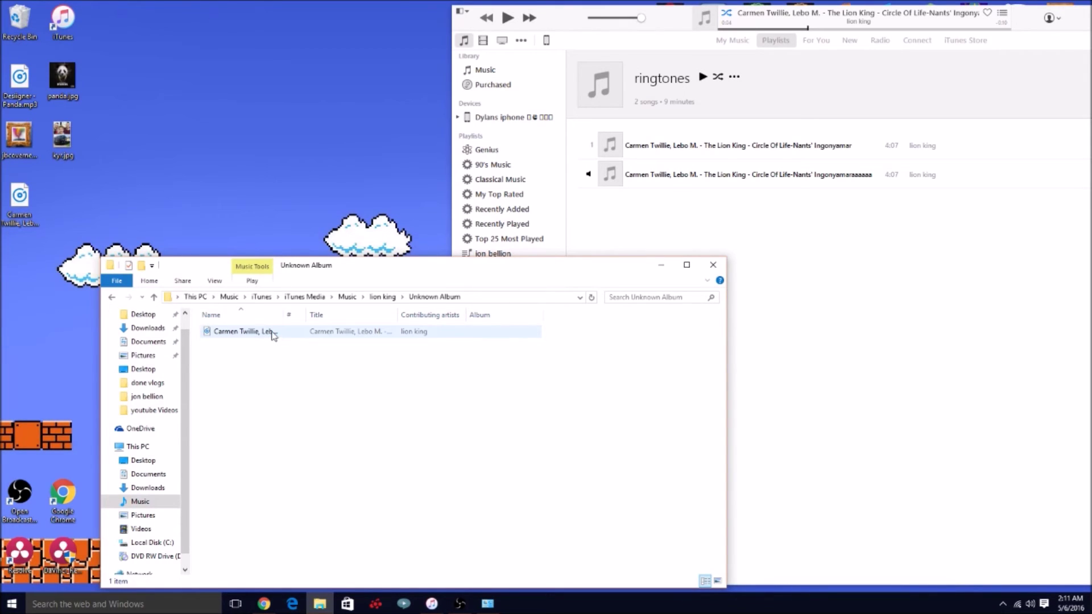
Step: Rename the Circle Of Life file to 'The Lion K.m4r' and confirm the extension change
left_click(276, 336)
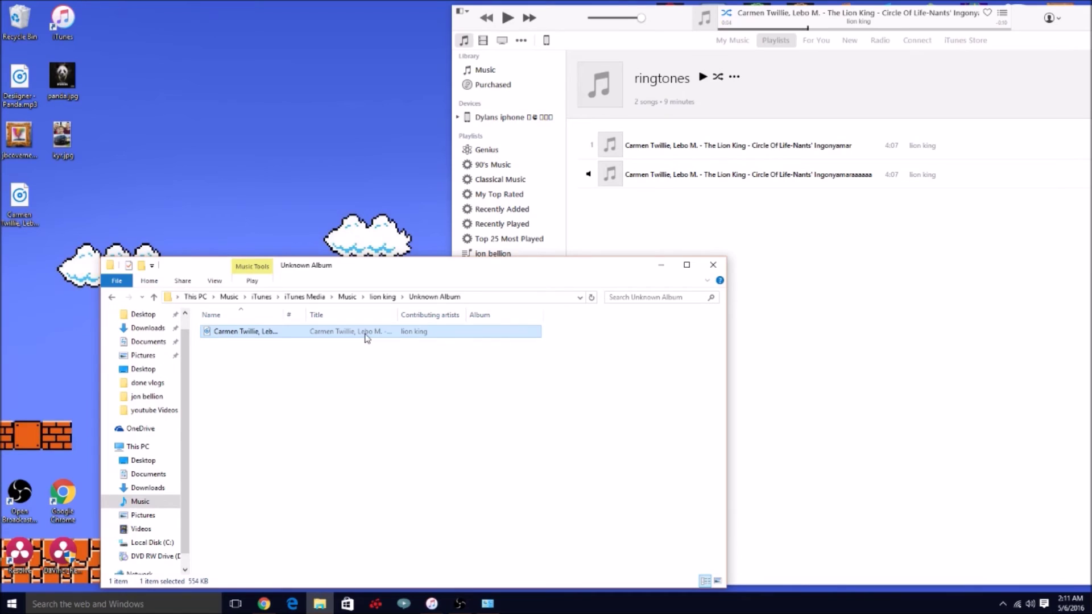
right_click(366, 337)
left_click(437, 494)
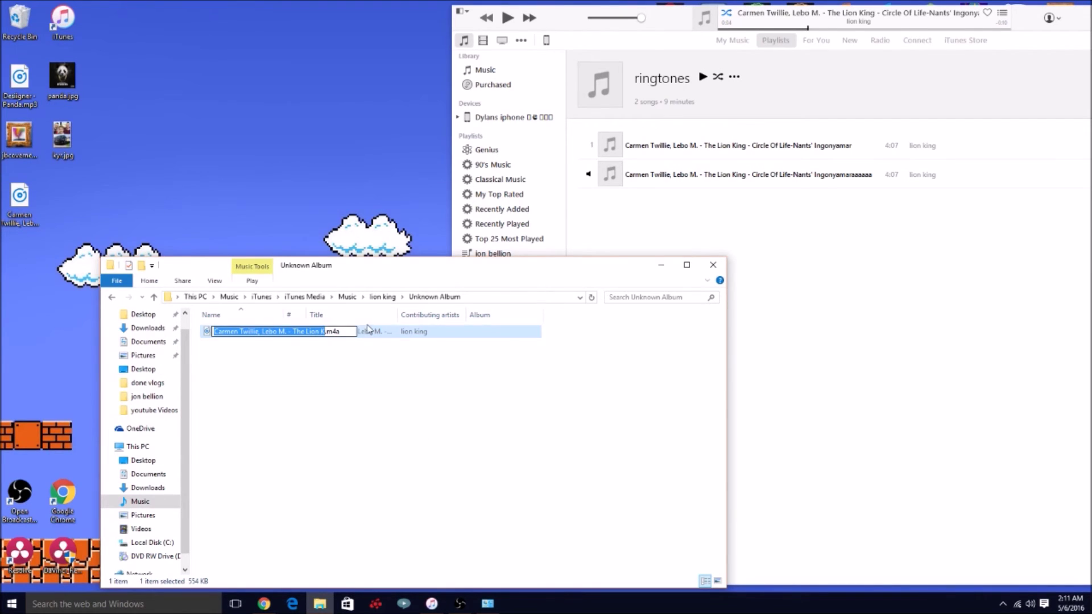
left_click(290, 332)
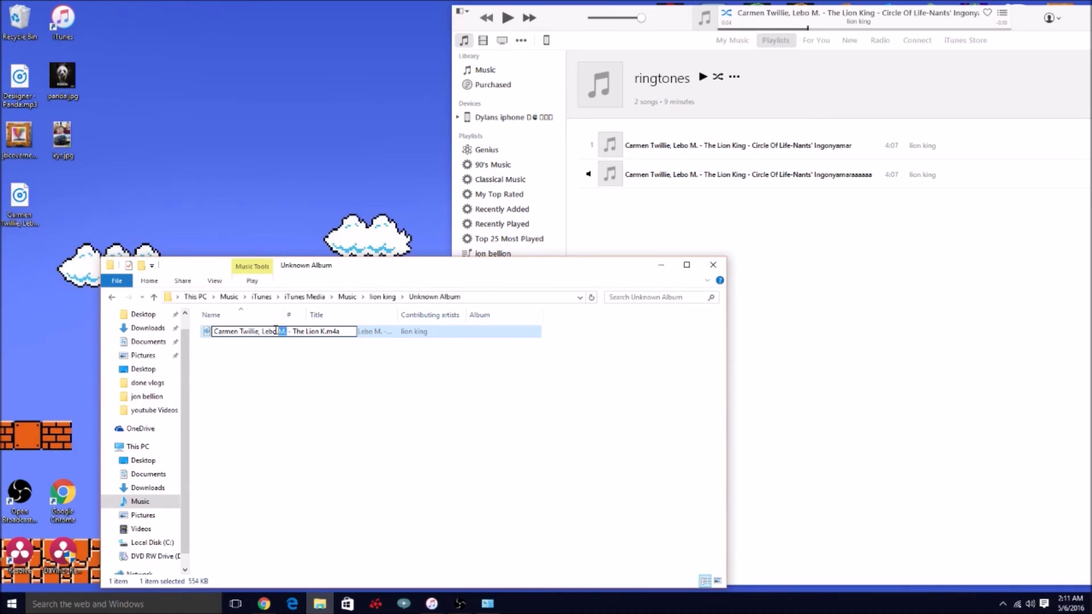
left_click_drag(289, 332, 211, 332)
key("BackSpace")
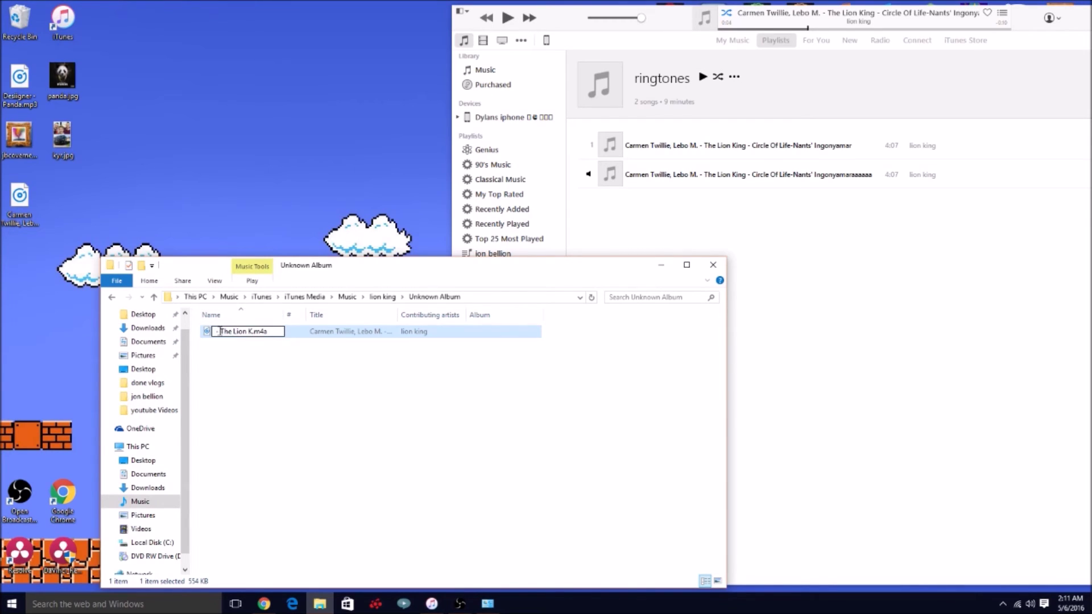
key("Delete")
key("Delete")
key("Delete")
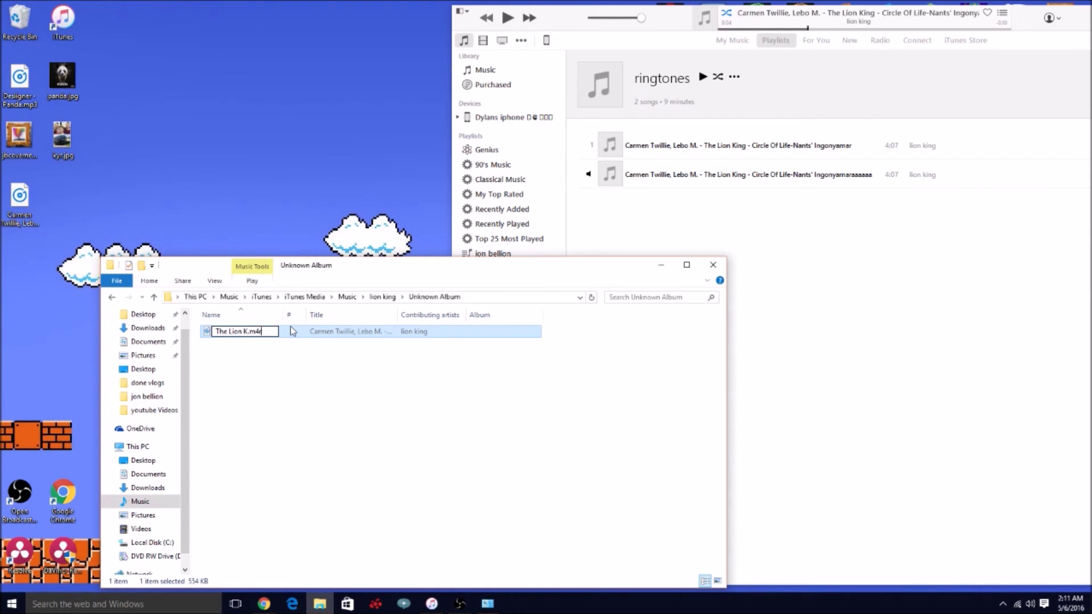
type("r")
key("Return")
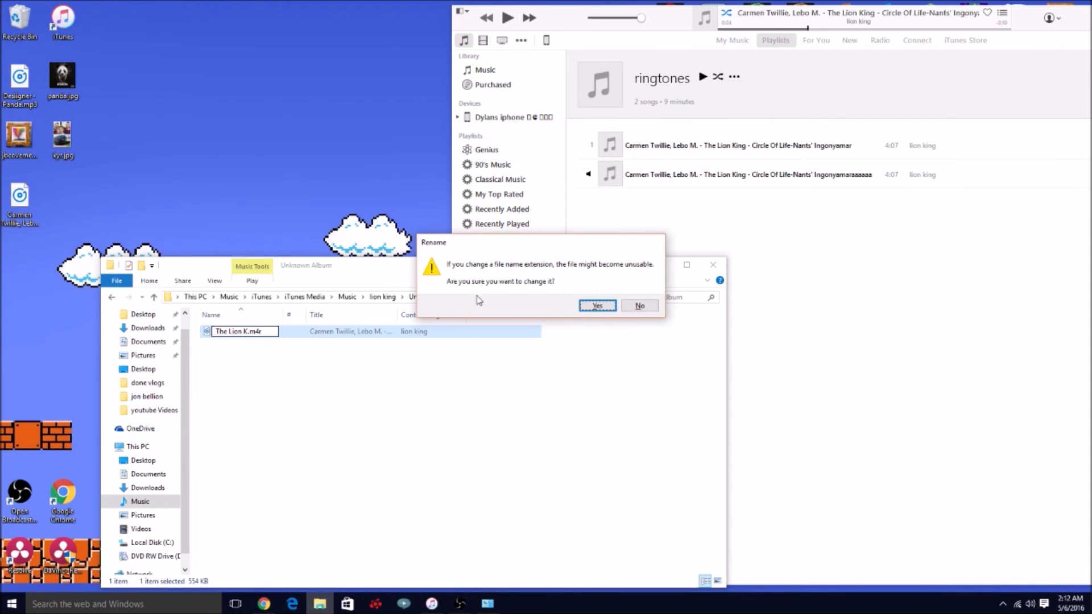
left_click(597, 306)
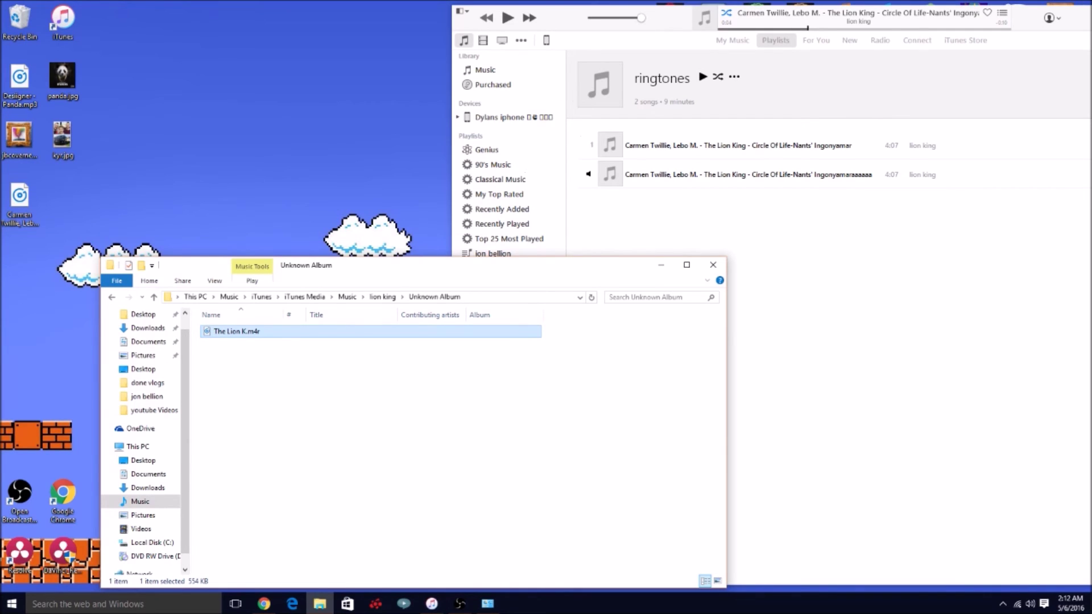
Step: Resize iTunes, switch to the Tones library, and add The Lion K.m4r from File Explorer
left_click_drag(1062, 14, 810, 11)
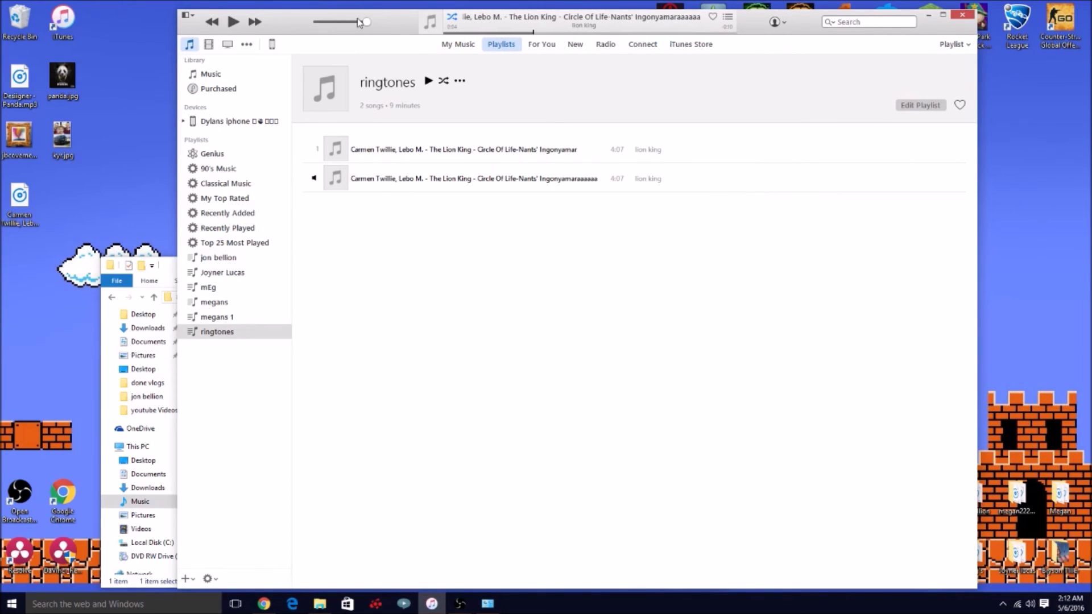
left_click_drag(392, 17, 565, 21)
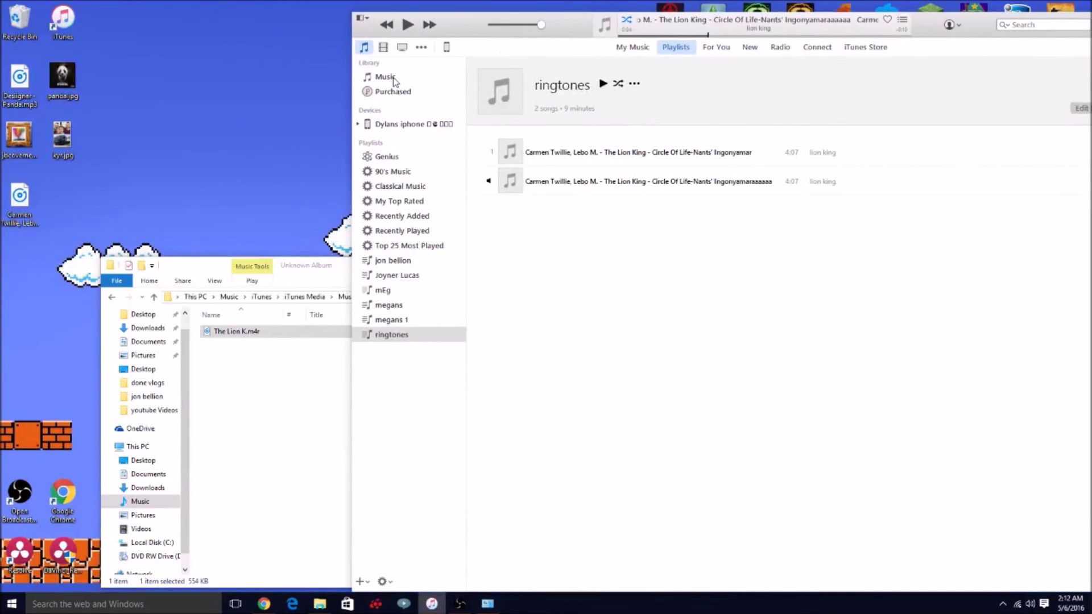
left_click(398, 76)
left_click(422, 48)
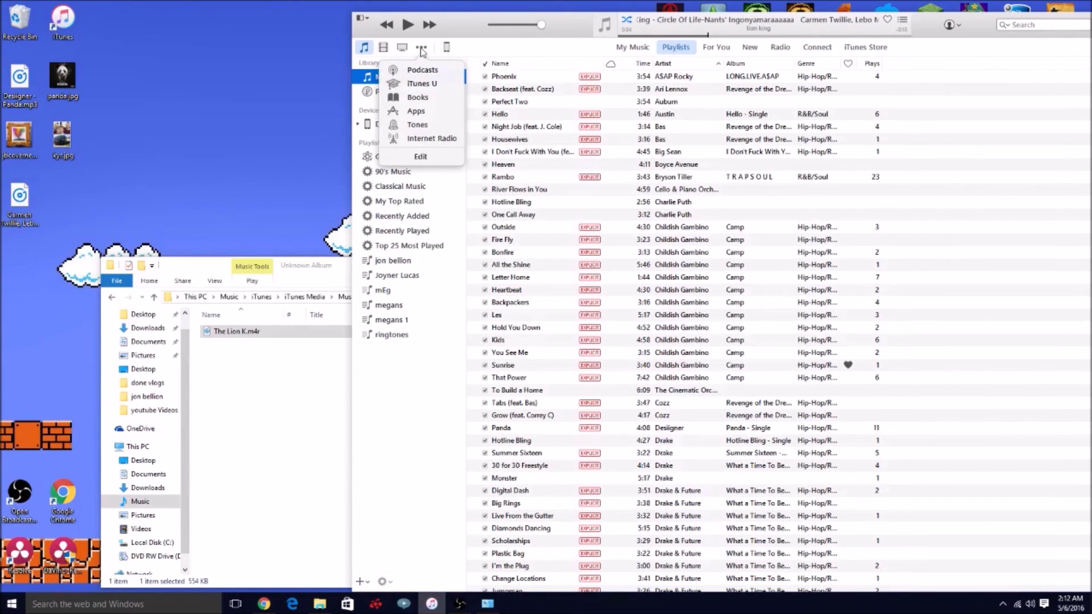
left_click(418, 124)
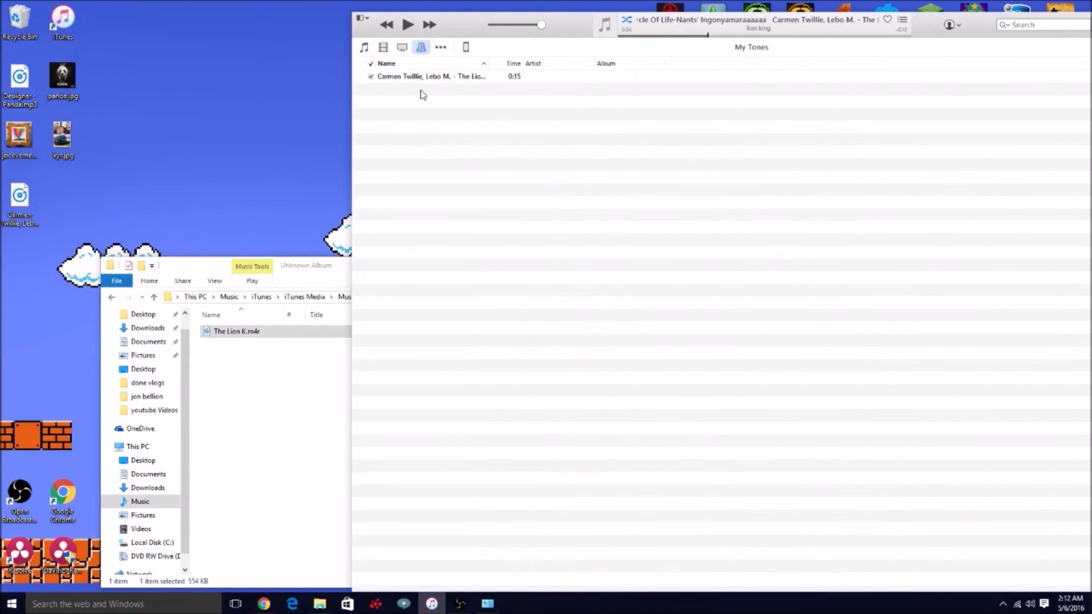
mouse_move(295, 333)
left_mouse_down()
mouse_move(404, 104)
mouse_move(293, 330)
mouse_move(400, 162)
left_mouse_up()
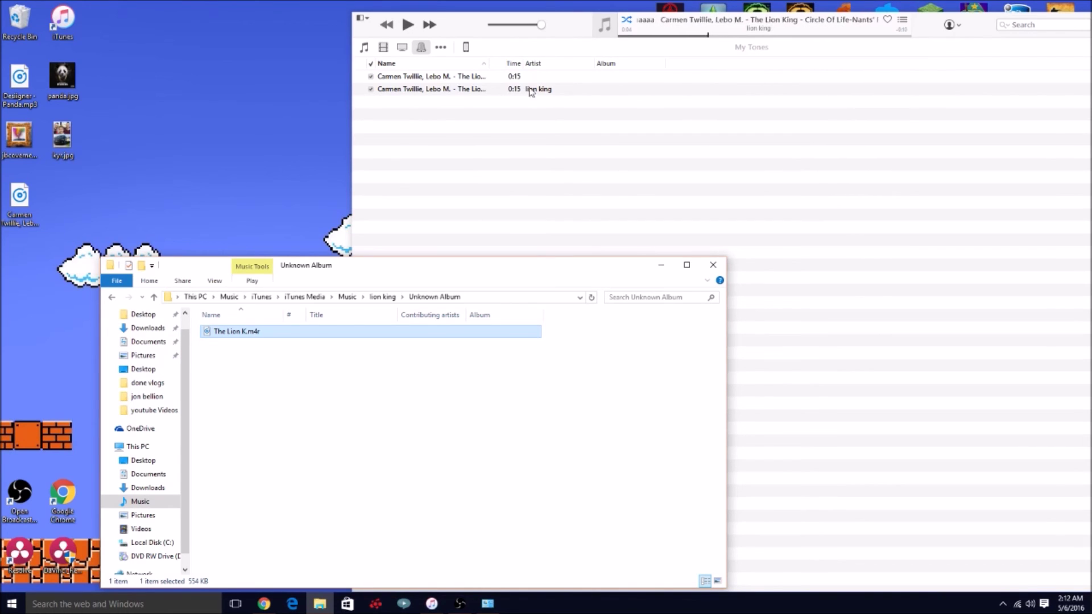
Step: Open the connected iPhone's device settings in iTunes to reach its Tones sync options
left_click(466, 49)
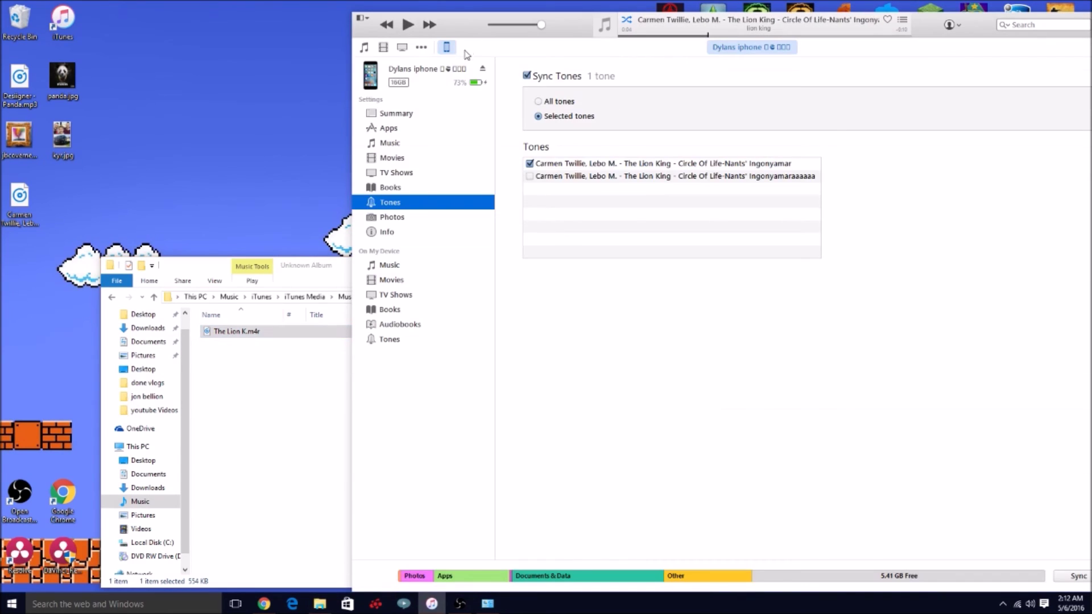